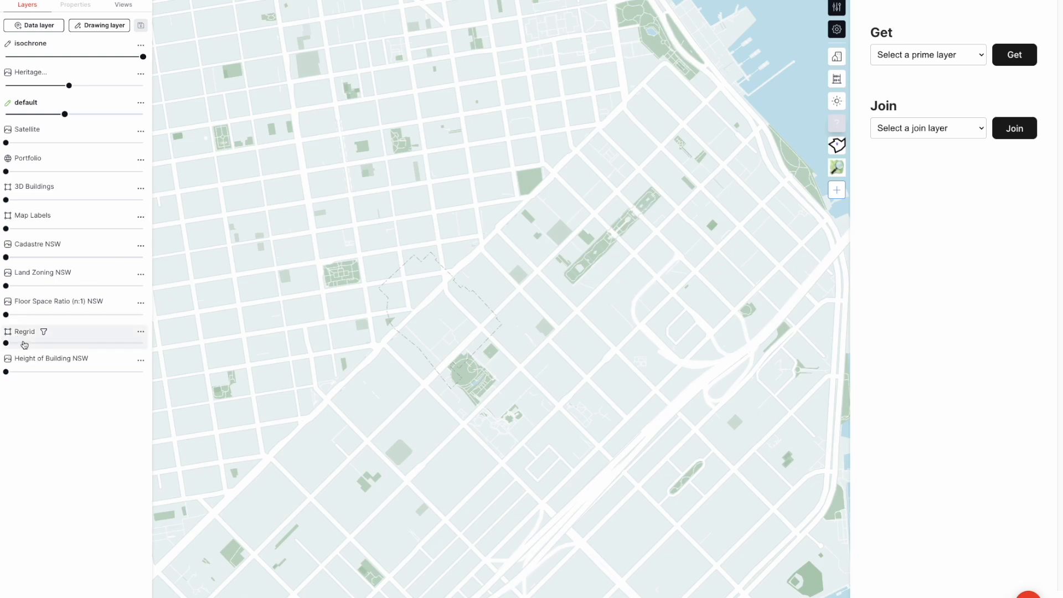
# Show the Regrid parcels at 44% opacity and add the San Francisco Zoning Map - Height Districts data layer
pyautogui.scroll(2, 435, 300)
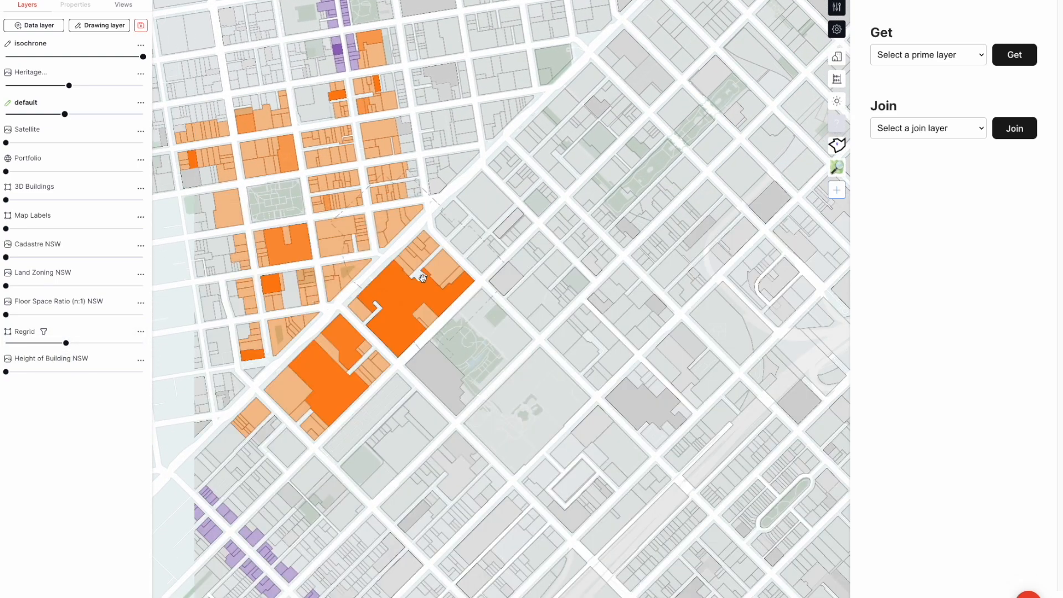
pyautogui.scroll(-1, 320, 314)
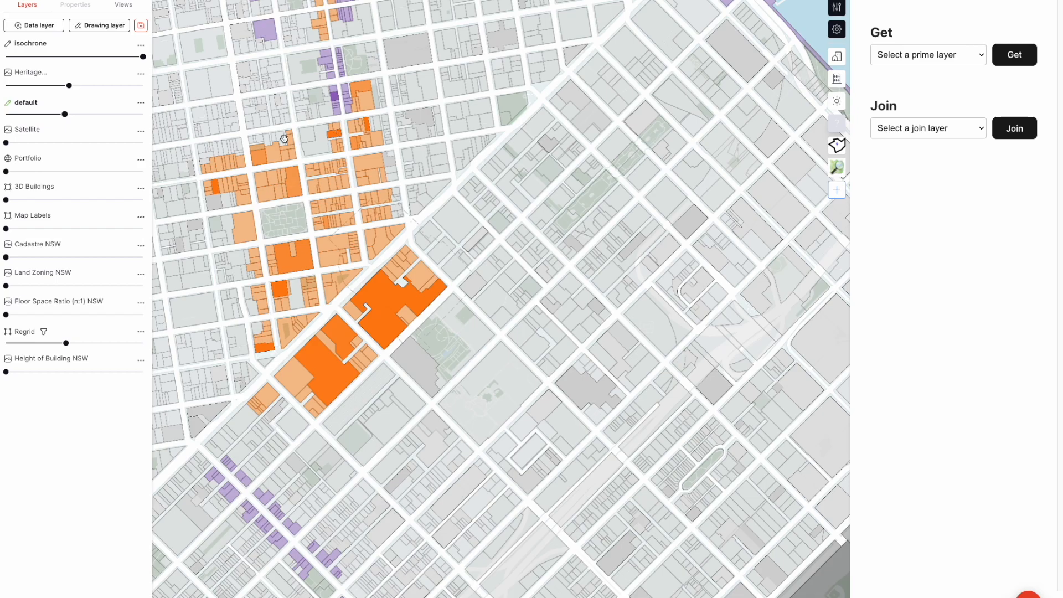
pyautogui.click(24, 25)
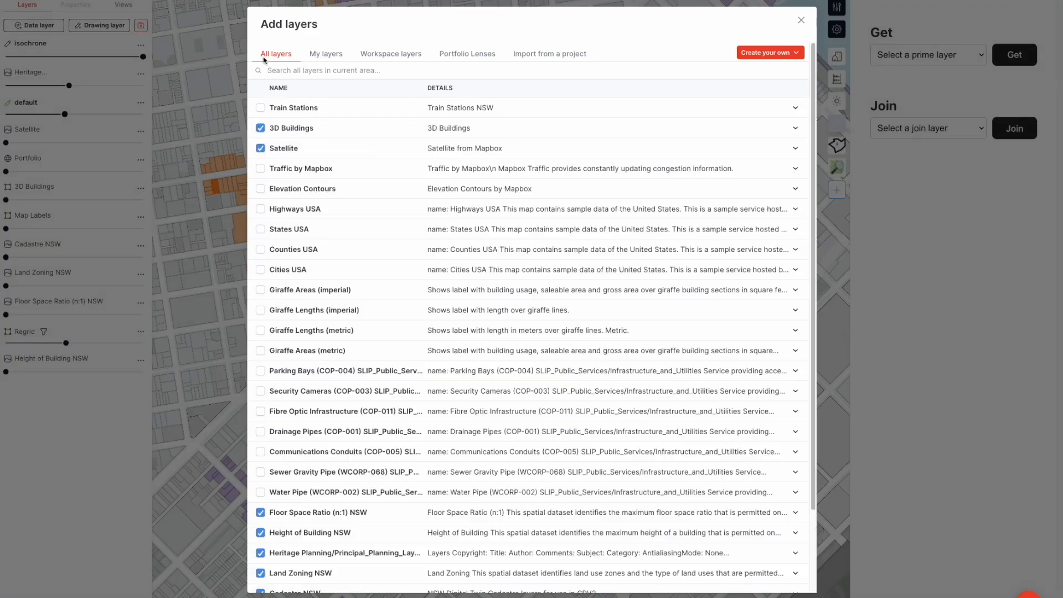
pyautogui.write('heig')
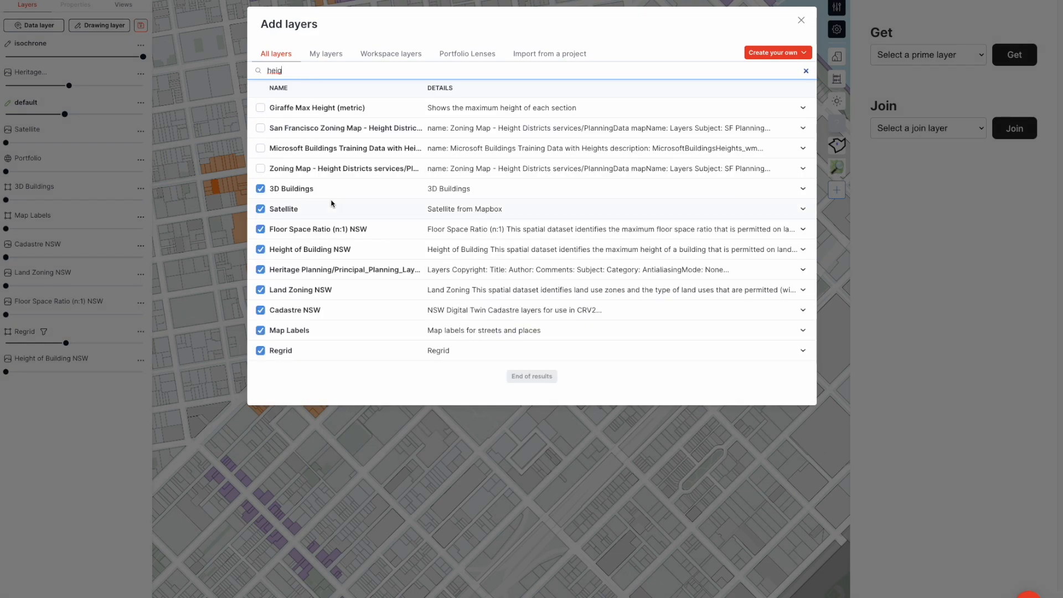
pyautogui.click(208, 216)
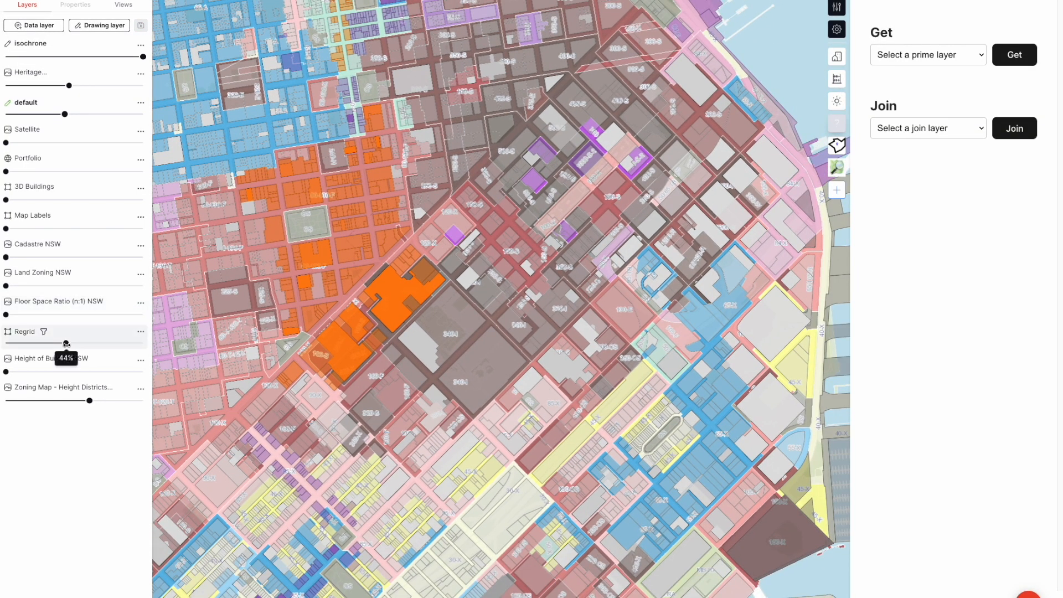
# Raise the Regrid opacity, set the Height Districts layer to 0%, and examine a Regrid parcel's attributes from lbcs_activity to zoning
pyautogui.moveTo(66, 343); pyautogui.dragTo(119, 343)
pyautogui.moveTo(90, 400); pyautogui.dragTo(5, 400)
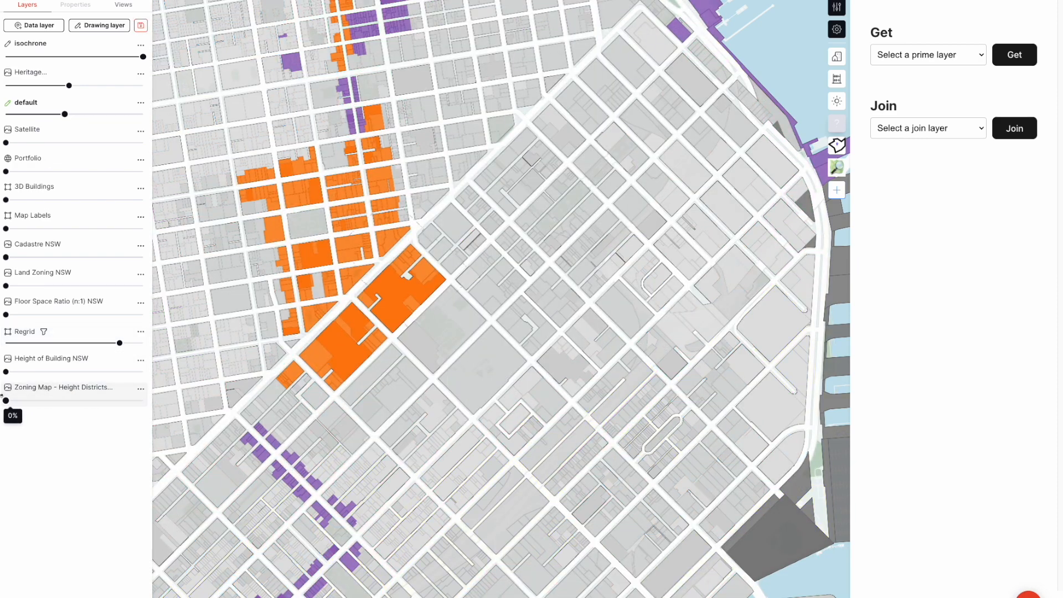
pyautogui.scroll(3, 442, 262)
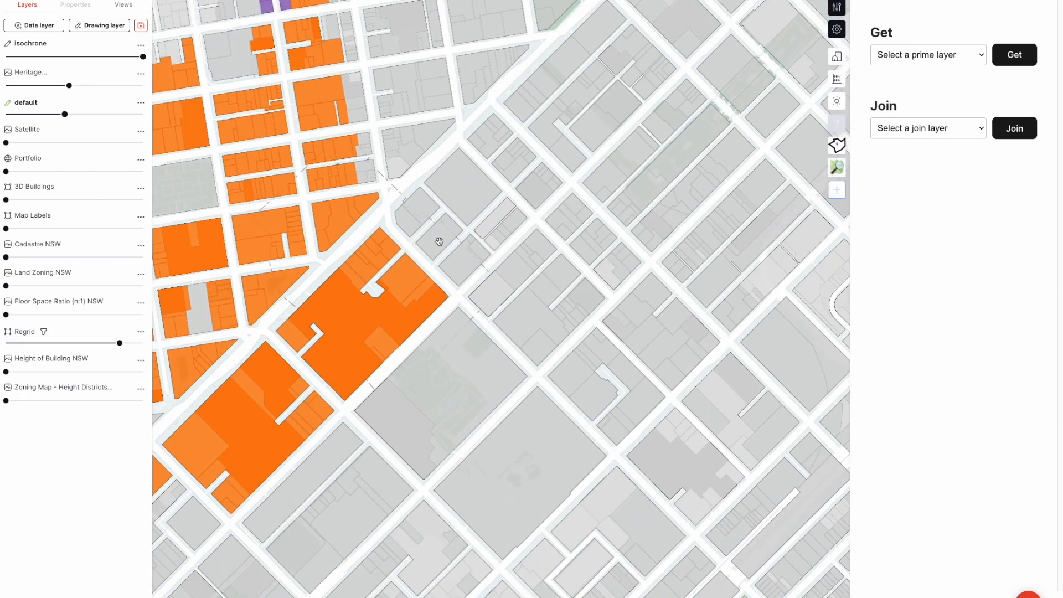
pyautogui.rightClick(439, 242)
pyautogui.click(423, 223)
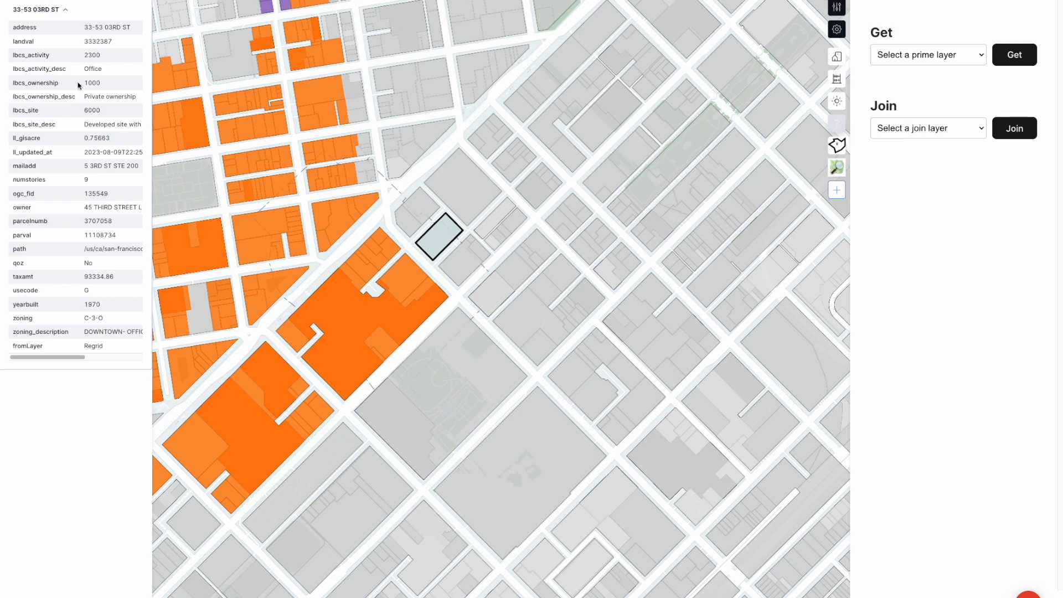
pyautogui.moveTo(57, 62); pyautogui.dragTo(84, 339)
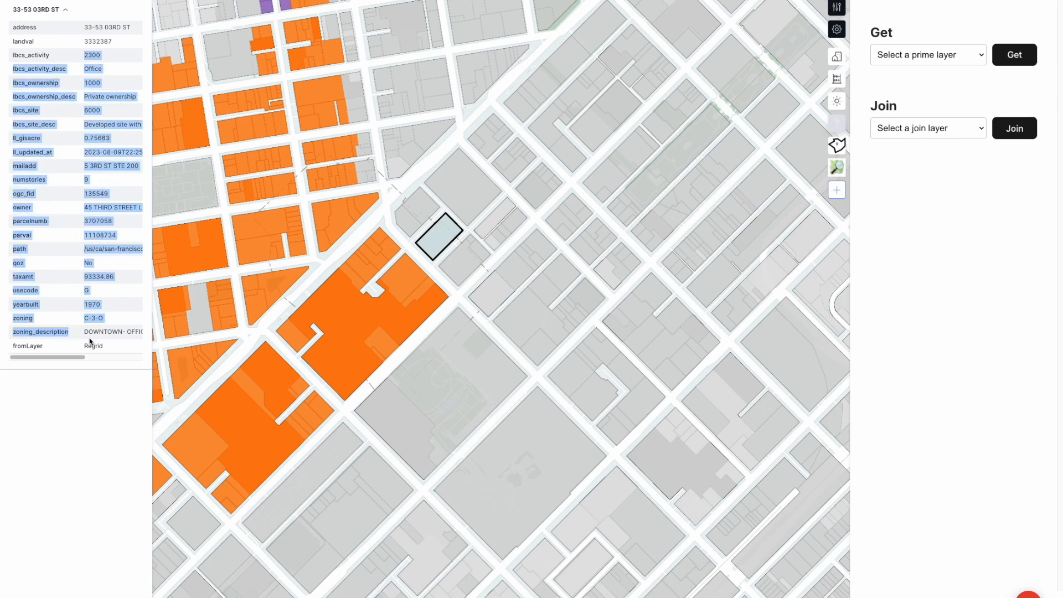
pyautogui.click(278, 273)
# Set the Height Districts layer to 100% and Regrid to 87% opacity, and get Regrid as the prime layer
pyautogui.moveTo(72, 402); pyautogui.dragTo(145, 401)
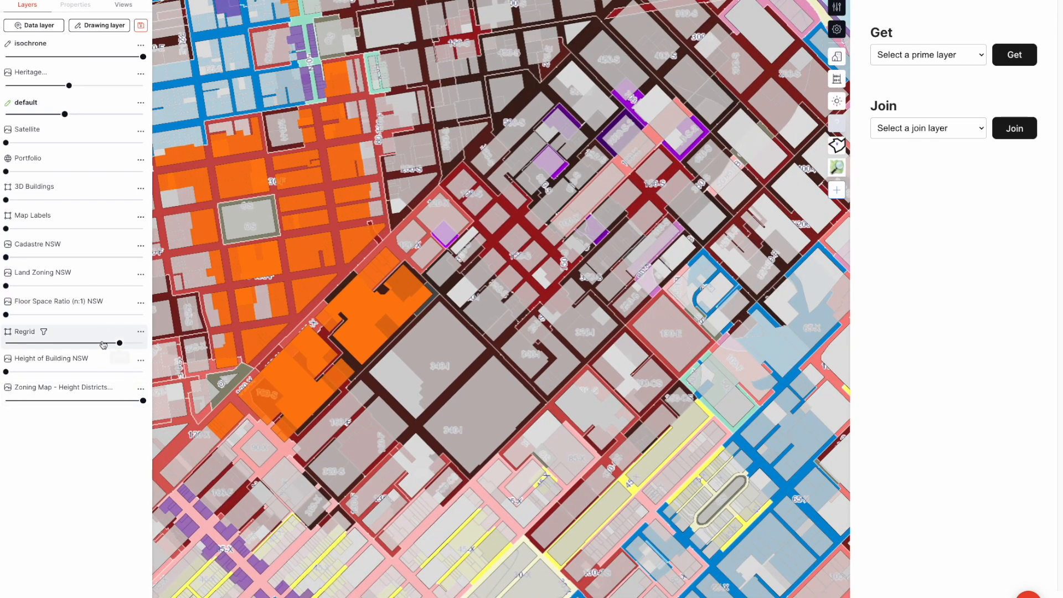
pyautogui.moveTo(119, 343)
pyautogui.mouseDown()
pyautogui.moveTo(2, 342)
pyautogui.moveTo(125, 343)
pyautogui.mouseUp()
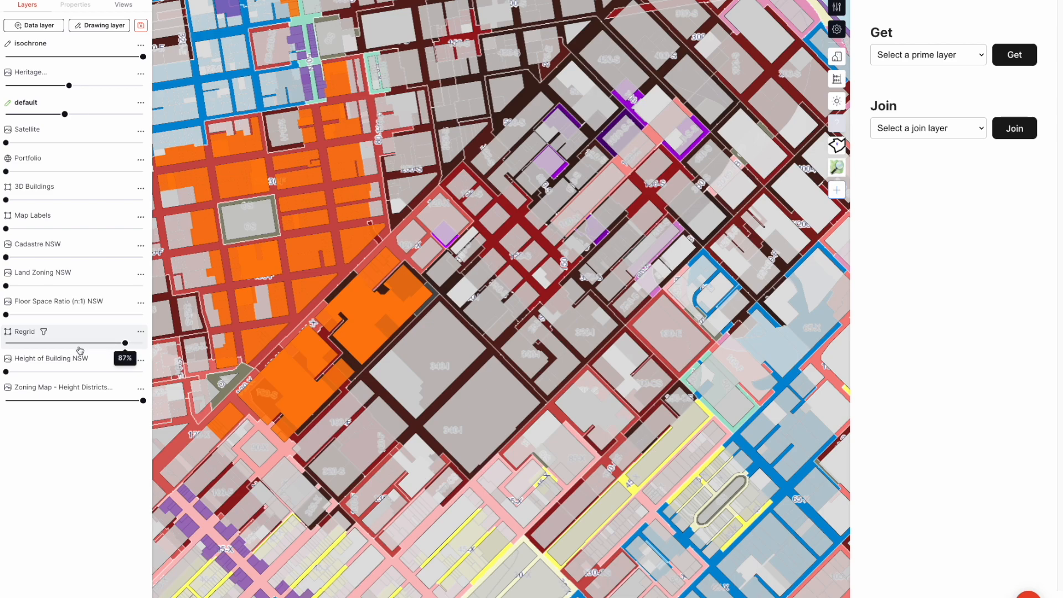
pyautogui.click(970, 52)
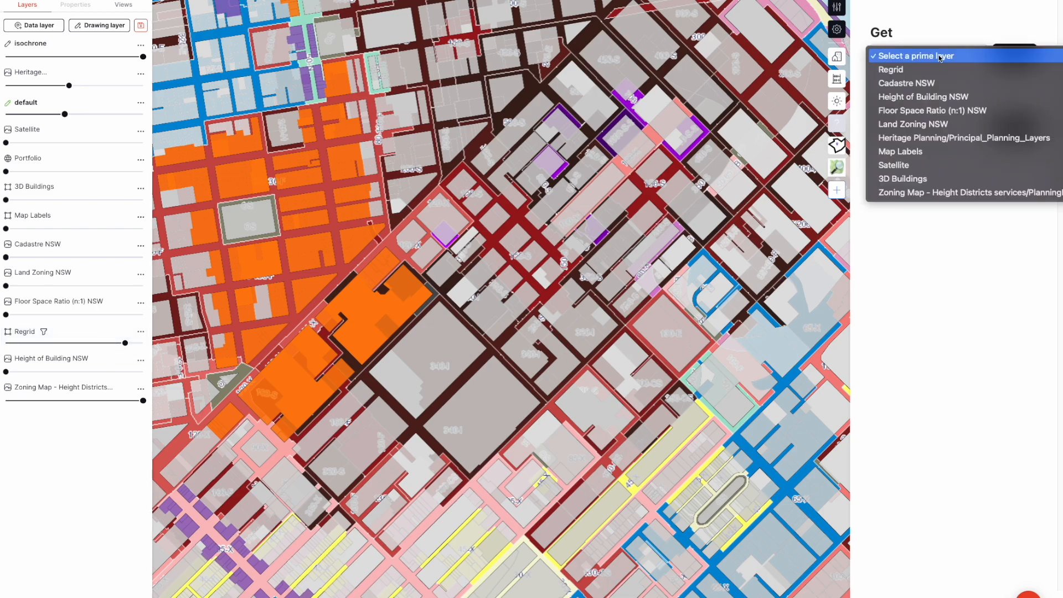
pyautogui.click(938, 70)
pyautogui.click(998, 64)
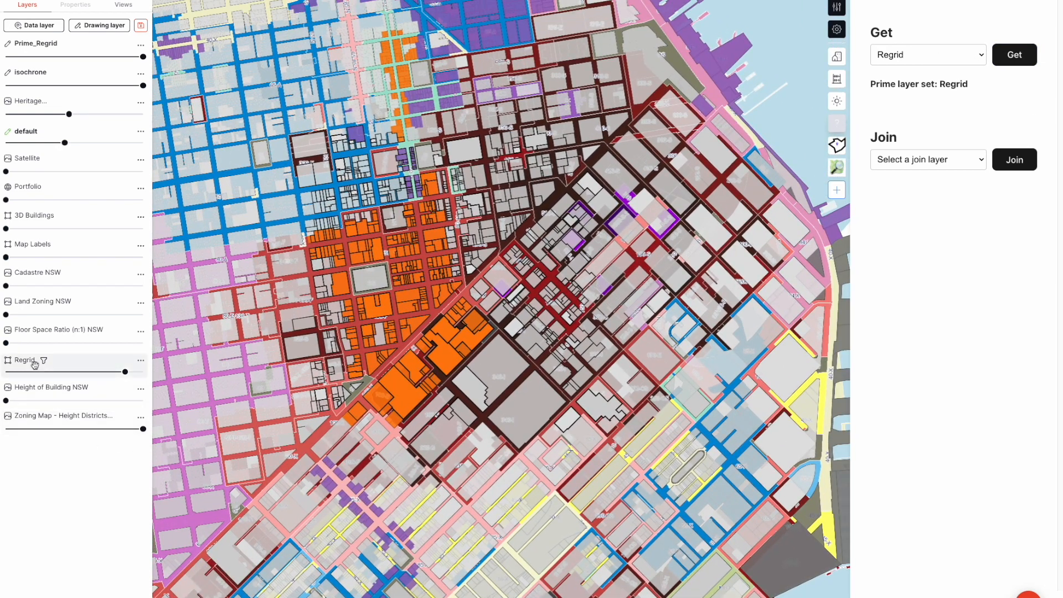
# Set the original Regrid layer's opacity to 0% and the Zoning Map - Height Districts layer's opacity to 28%
pyautogui.moveTo(125, 371); pyautogui.dragTo(6, 372)
pyautogui.moveTo(143, 429); pyautogui.dragTo(44, 429)
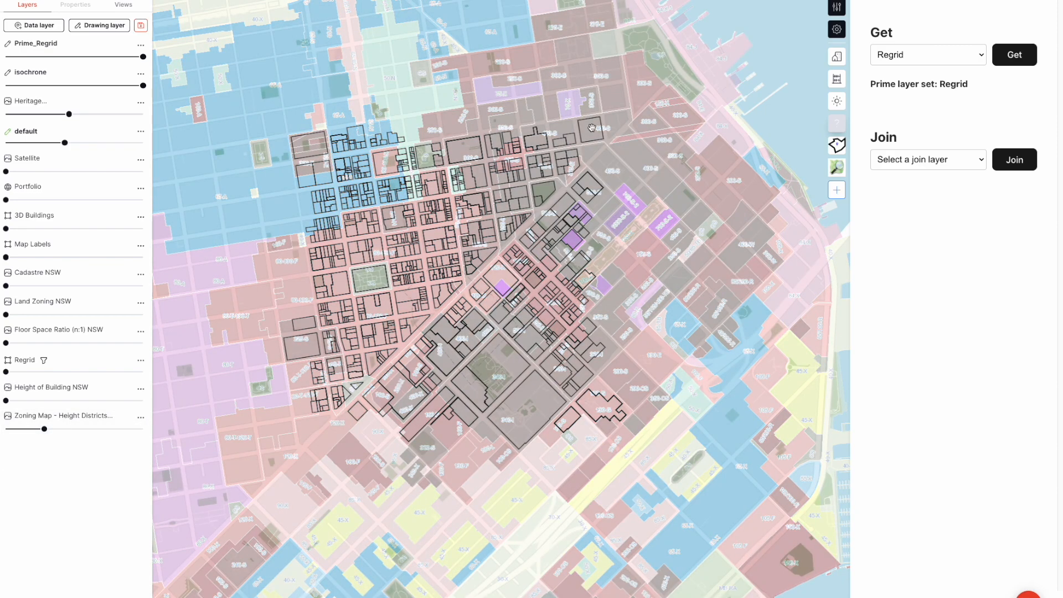
# Examine the attributes of a Prime_Regrid parcel just south of the green square
pyautogui.click(380, 308)
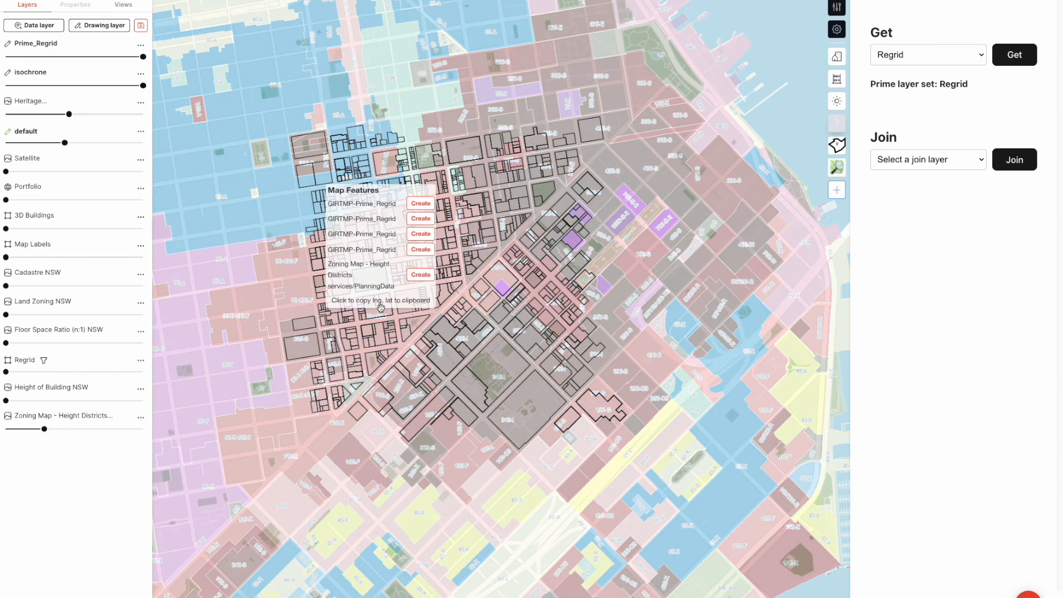
pyautogui.click(363, 245)
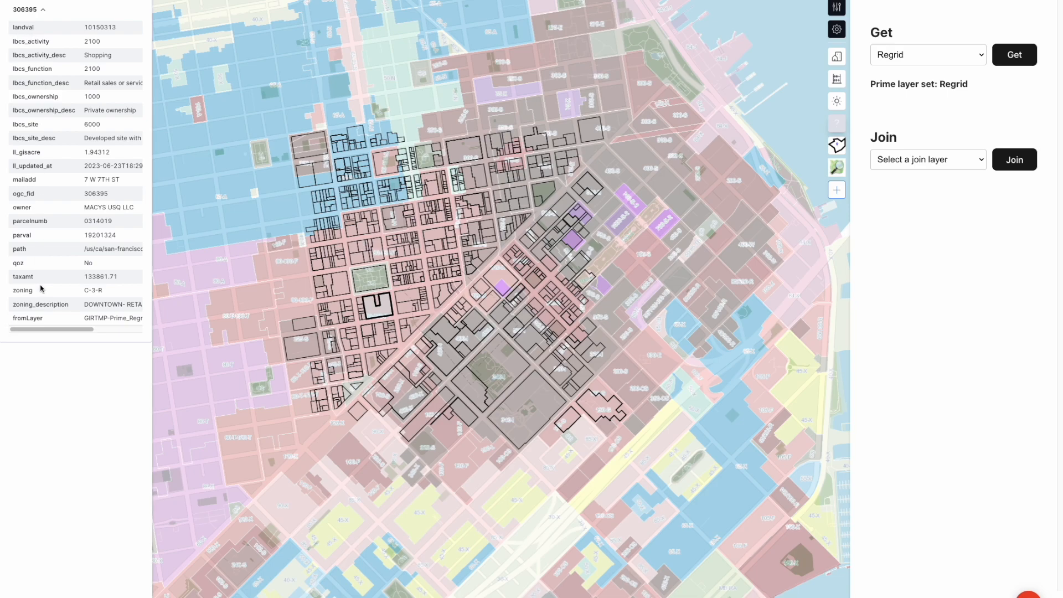
pyautogui.click(223, 306)
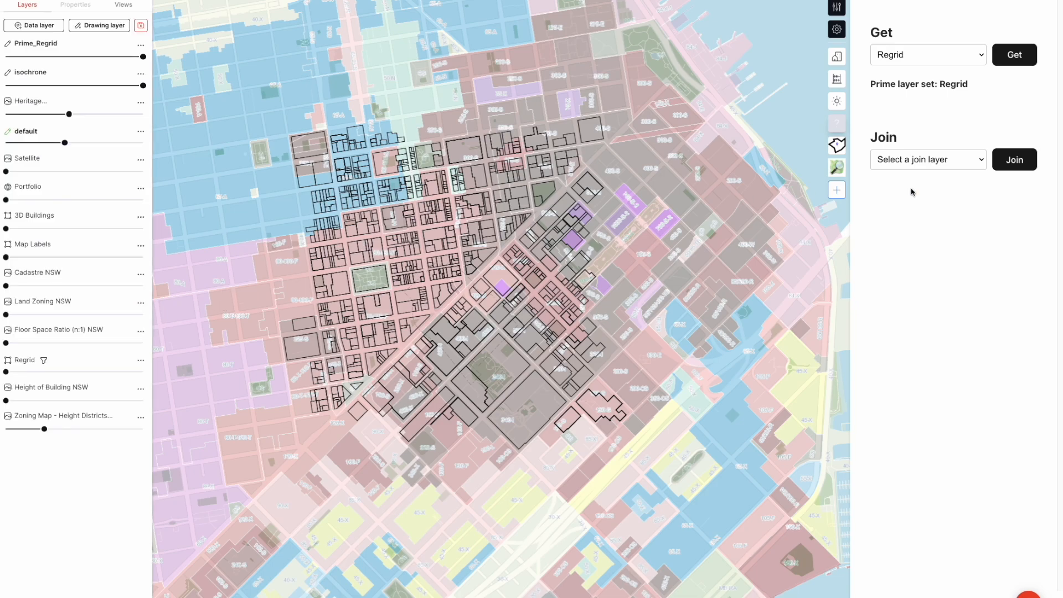
# Join the Zoning Map - Height Districts layer to the Regrid prime layer
pyautogui.click(894, 160)
pyautogui.click(936, 297)
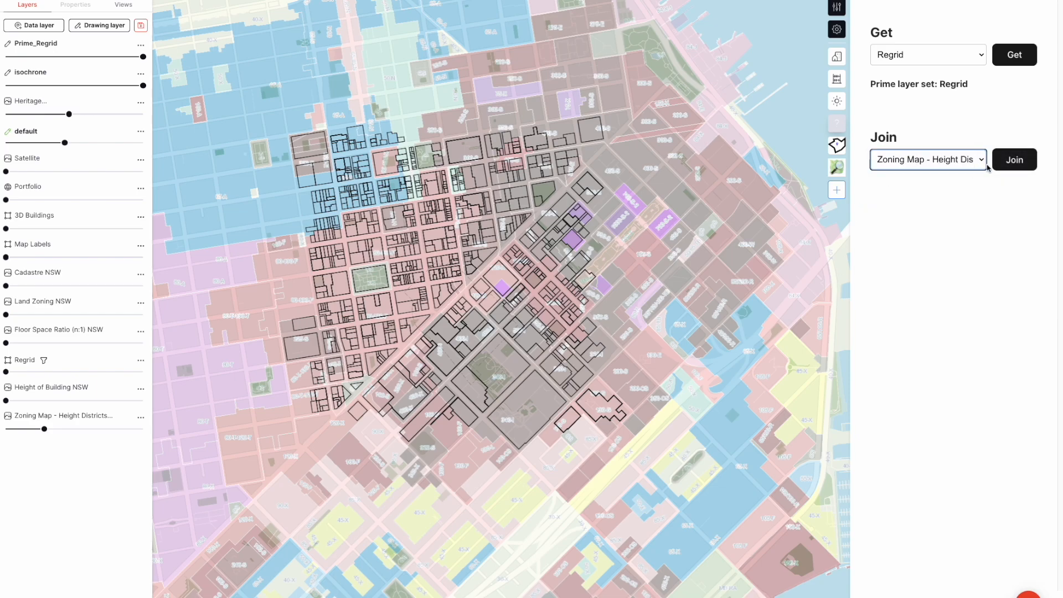
pyautogui.click(1005, 163)
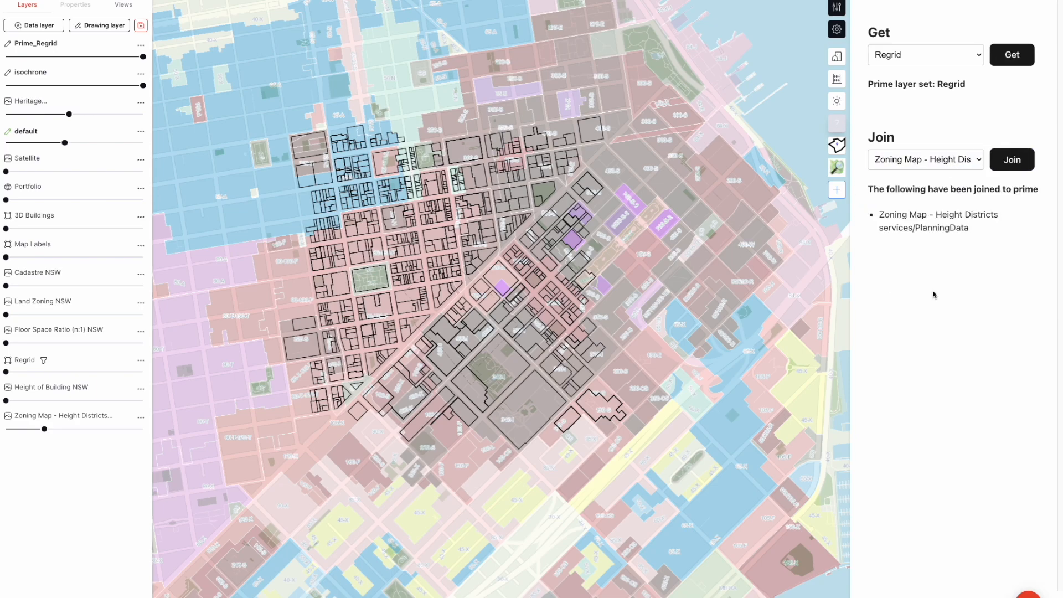
# Examine the joined Height and gen_hght attributes on a Prime_Regrid parcel below the green square
pyautogui.scroll(2, 357, 324)
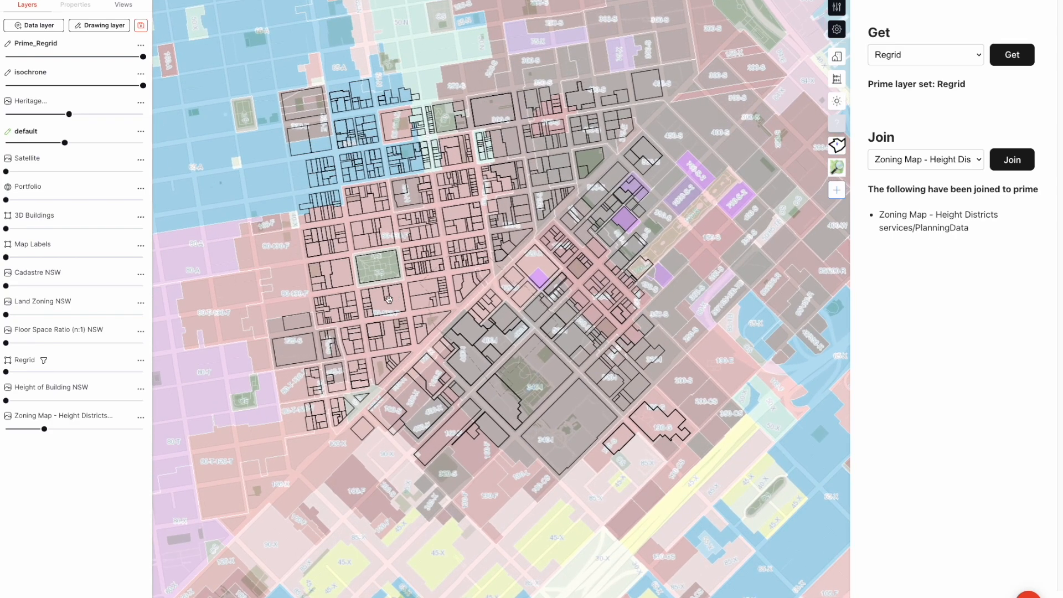
pyautogui.click(388, 299)
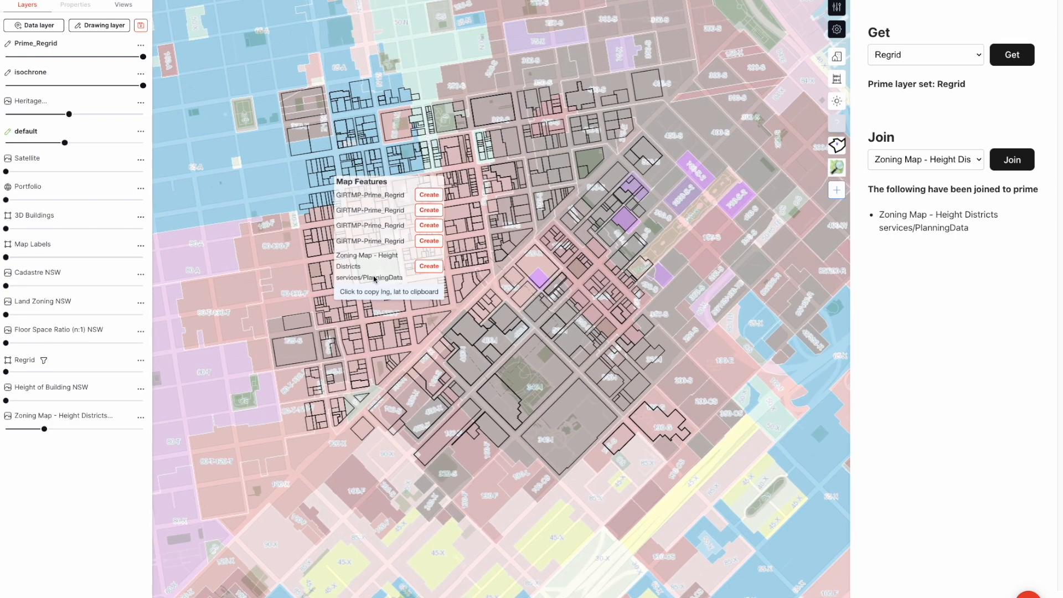
pyautogui.click(371, 244)
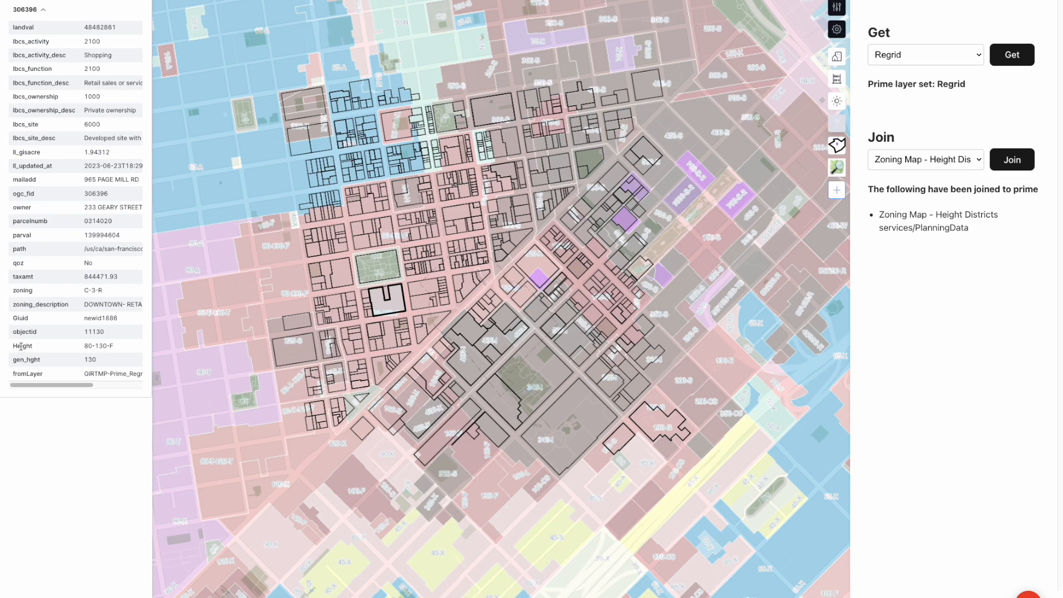
pyautogui.moveTo(15, 345); pyautogui.dragTo(94, 370)
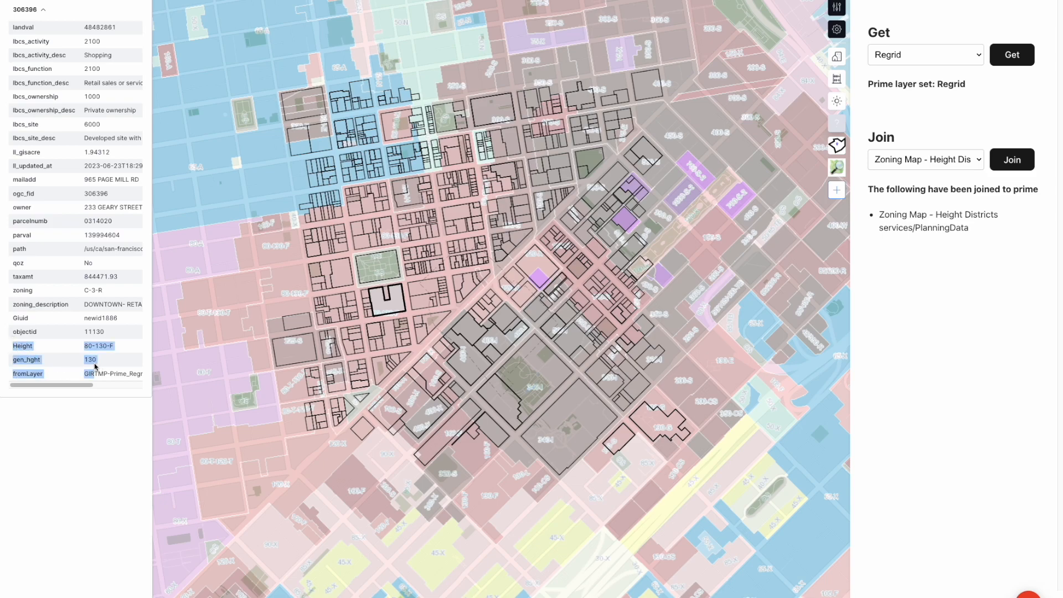
pyautogui.moveTo(21, 345); pyautogui.dragTo(94, 353)
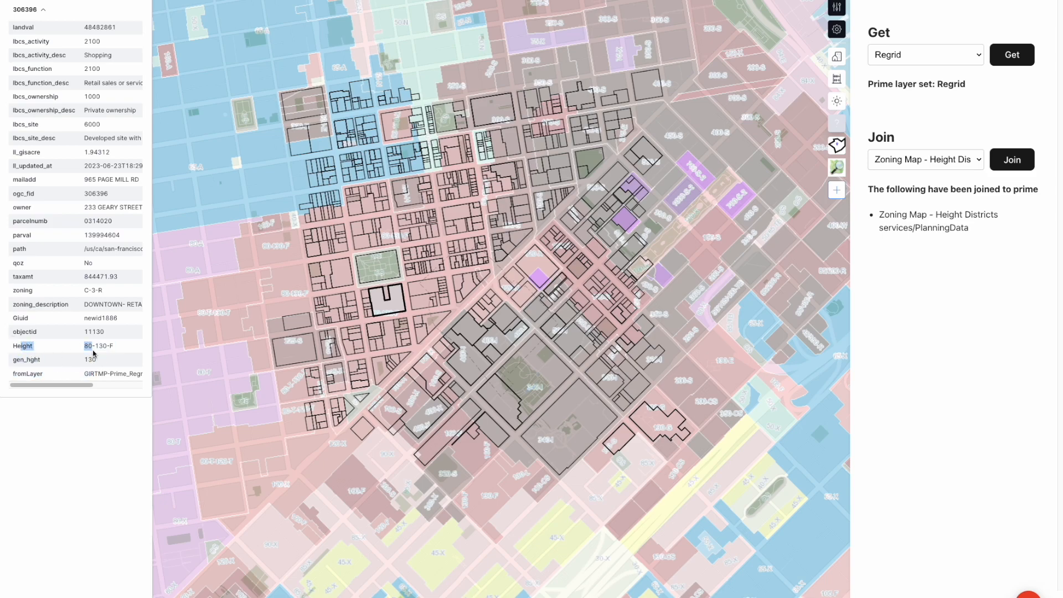
pyautogui.click(276, 399)
# Set the Zoning Map - Height Districts layer's opacity to 0% so only the Prime_Regrid outlines remain on the map
pyautogui.scroll(5, 240, 446)
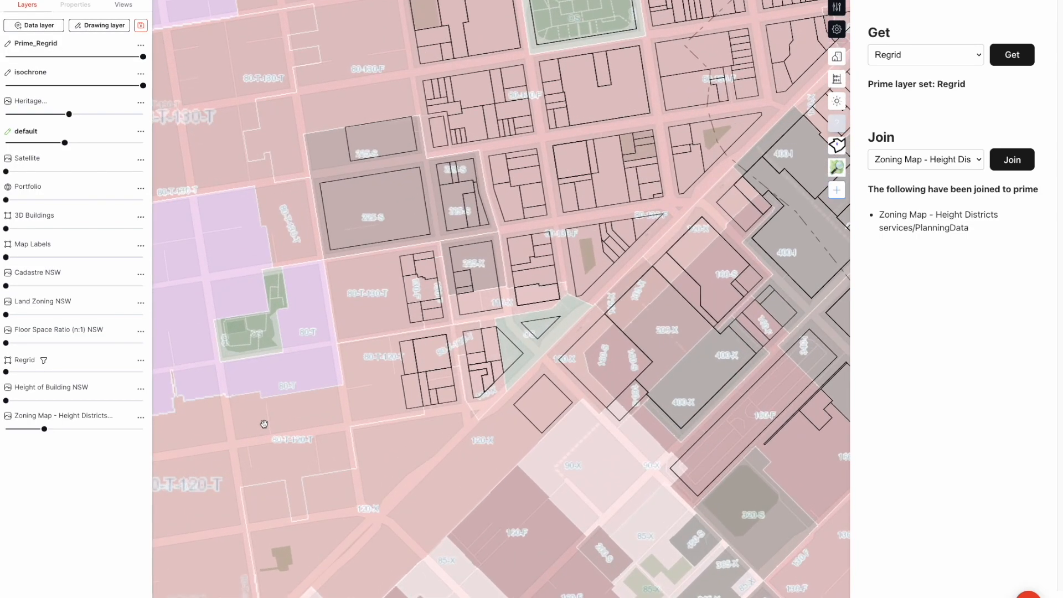
pyautogui.scroll(-3, 263, 427)
pyautogui.moveTo(416, 272); pyautogui.dragTo(341, 373)
pyautogui.scroll(-1, 327, 378)
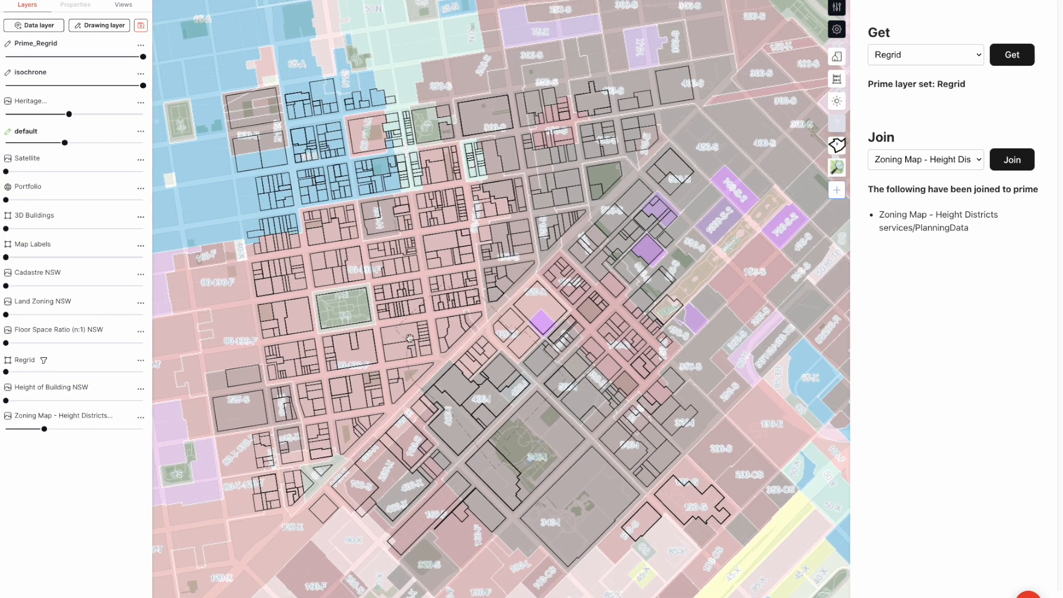
pyautogui.moveTo(389, 331); pyautogui.dragTo(370, 309, button='right')
pyautogui.moveTo(38, 431)
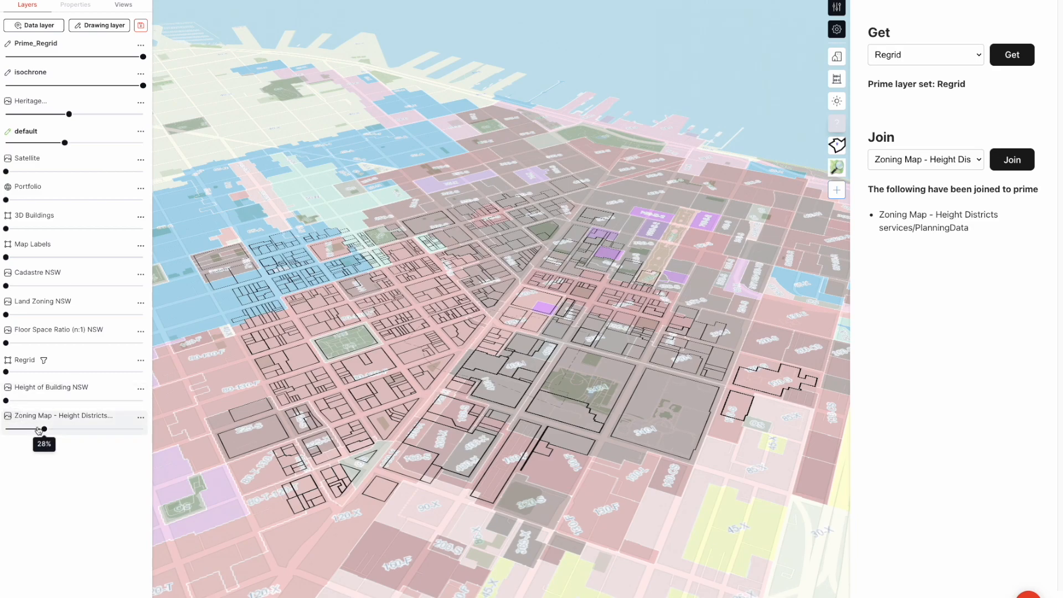
pyautogui.moveTo(38, 428); pyautogui.dragTo(5, 430)
# Style the Prime_Regrid layer with 3D geometry, using gen_hght as the height key
pyautogui.click(141, 45)
pyautogui.click(172, 40)
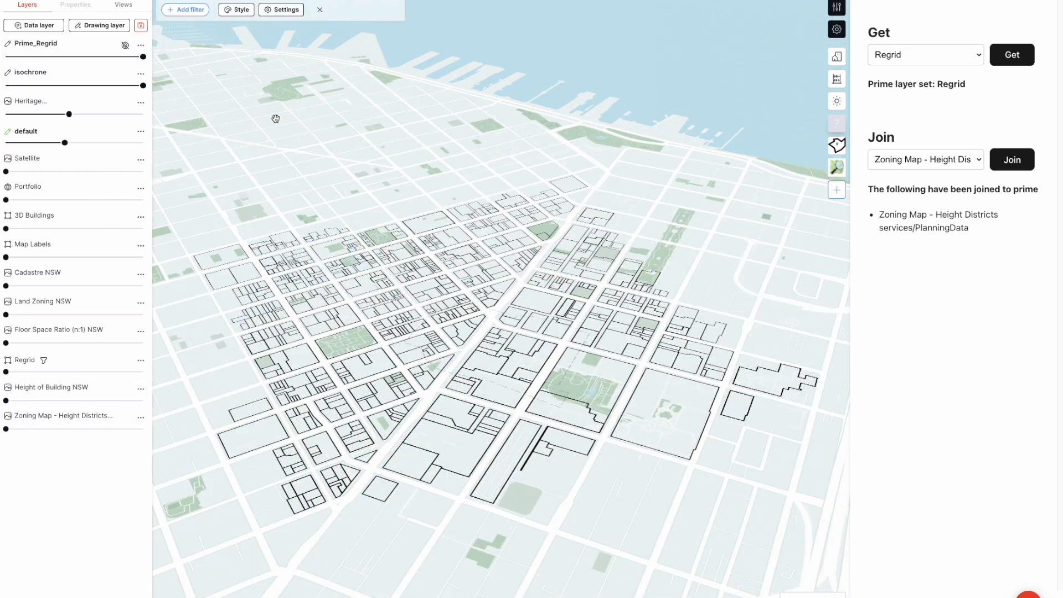
pyautogui.click(241, 13)
pyautogui.click(277, 51)
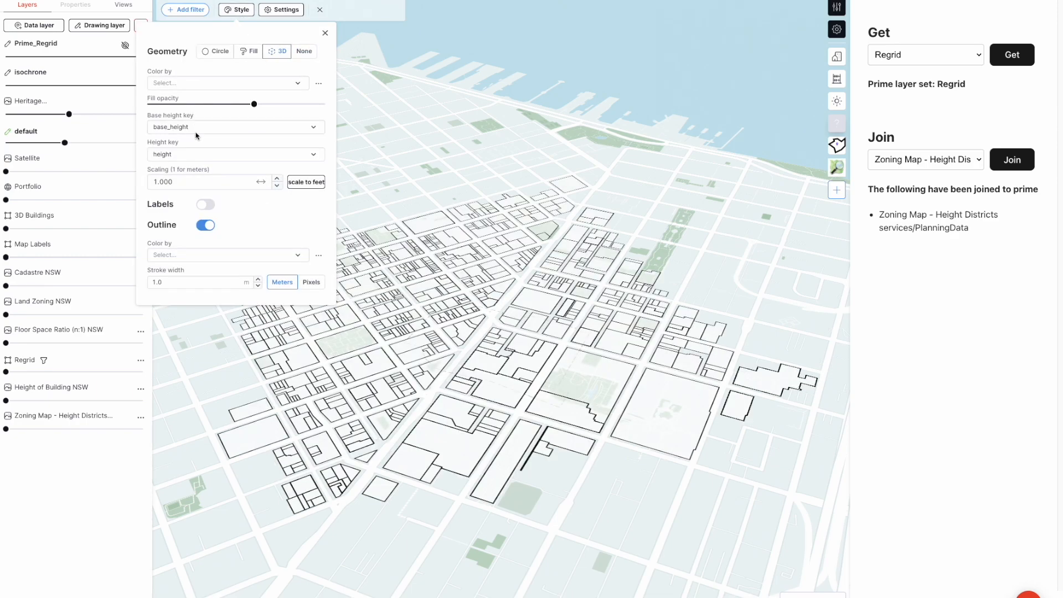
pyautogui.click(190, 153)
pyautogui.write('gen')
pyautogui.click(196, 172)
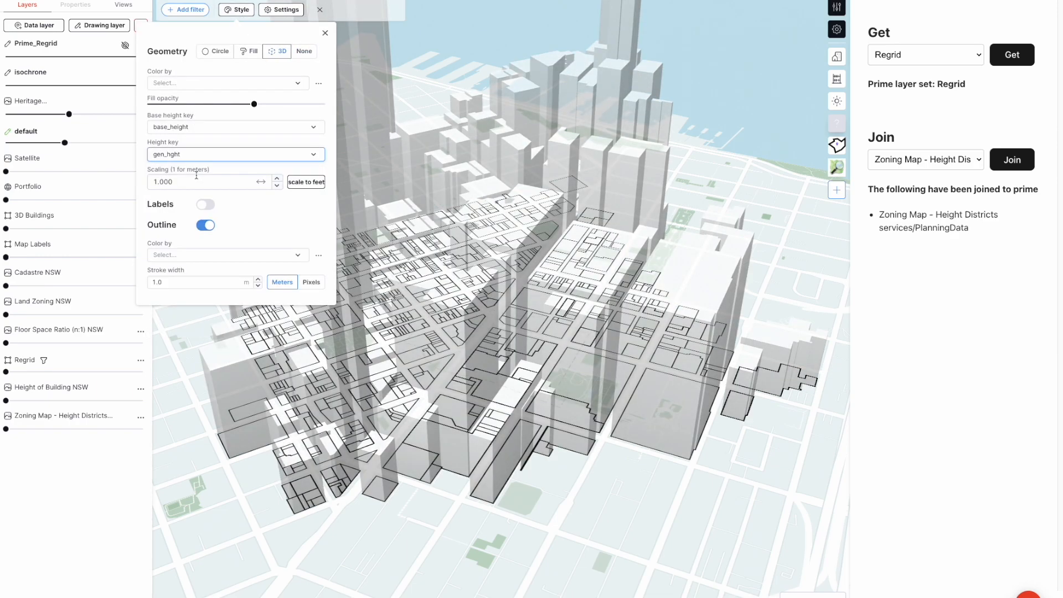
# Color the 3D Prime_Regrid parcels by the parval attribute
pyautogui.click(186, 87)
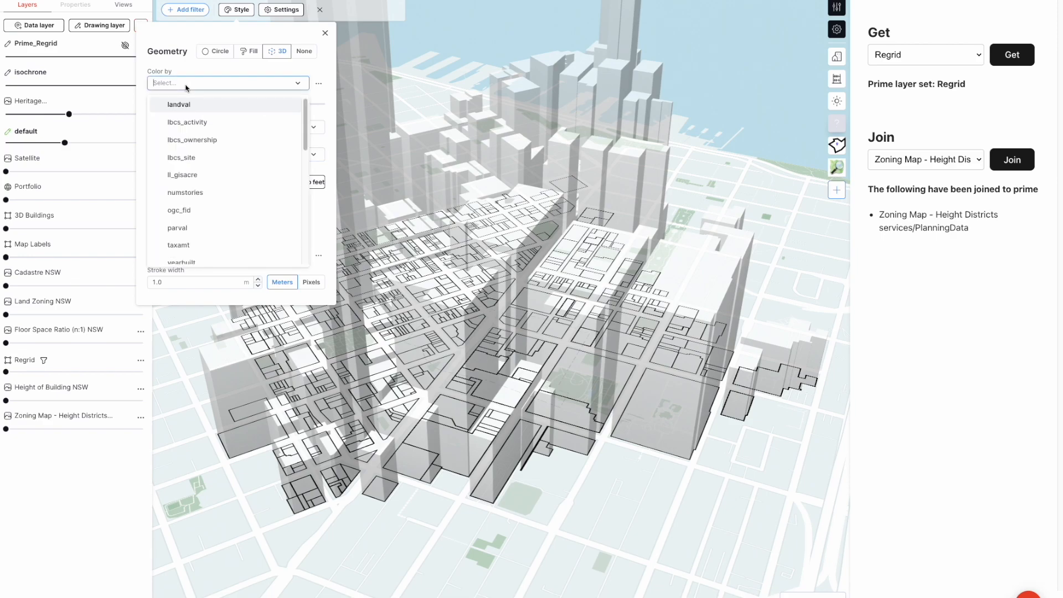
pyautogui.click(204, 228)
pyautogui.moveTo(642, 238); pyautogui.dragTo(394, 121, button='right')
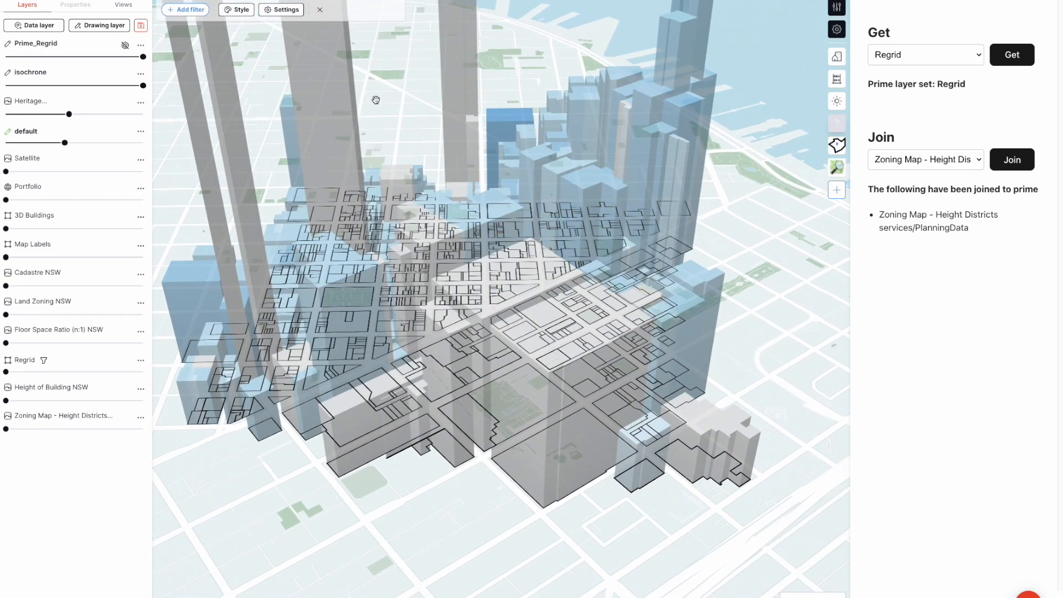
# Scale the Prime_Regrid 3D heights to feet, with a scaling factor of 0.305
pyautogui.click(247, 11)
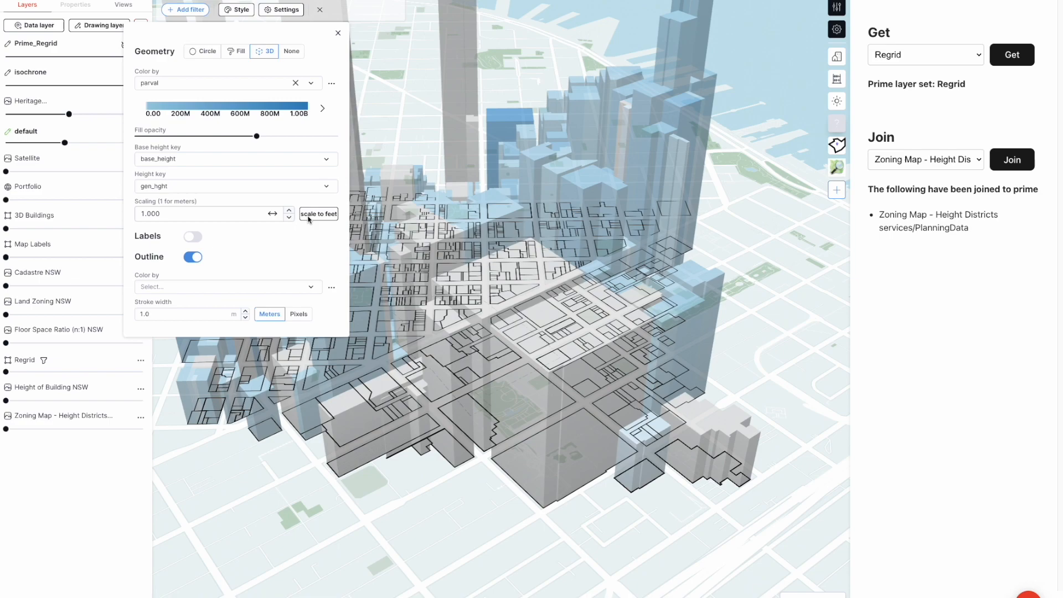
pyautogui.click(327, 216)
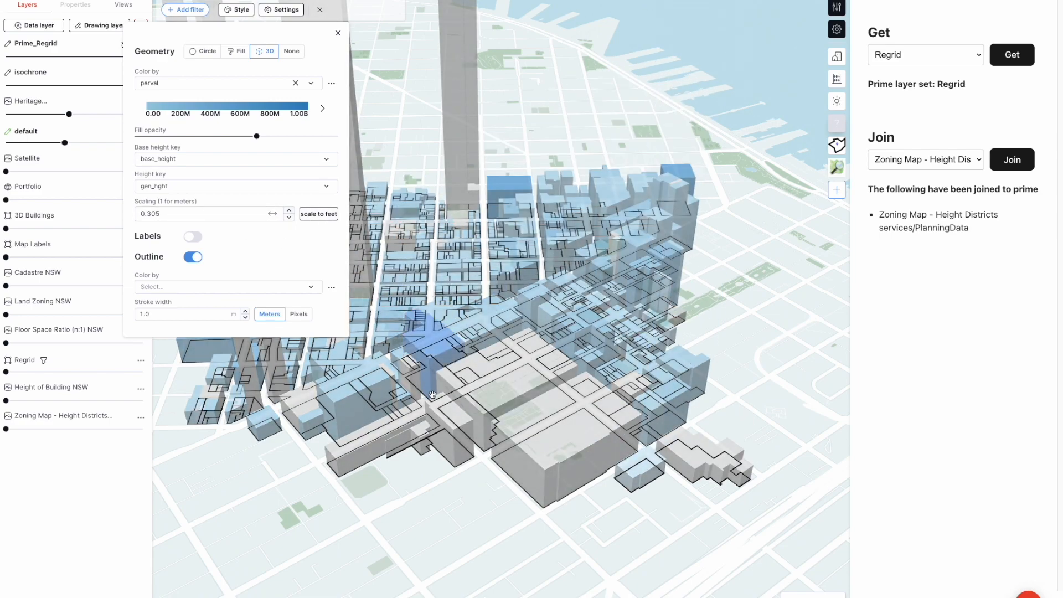
pyautogui.click(288, 454)
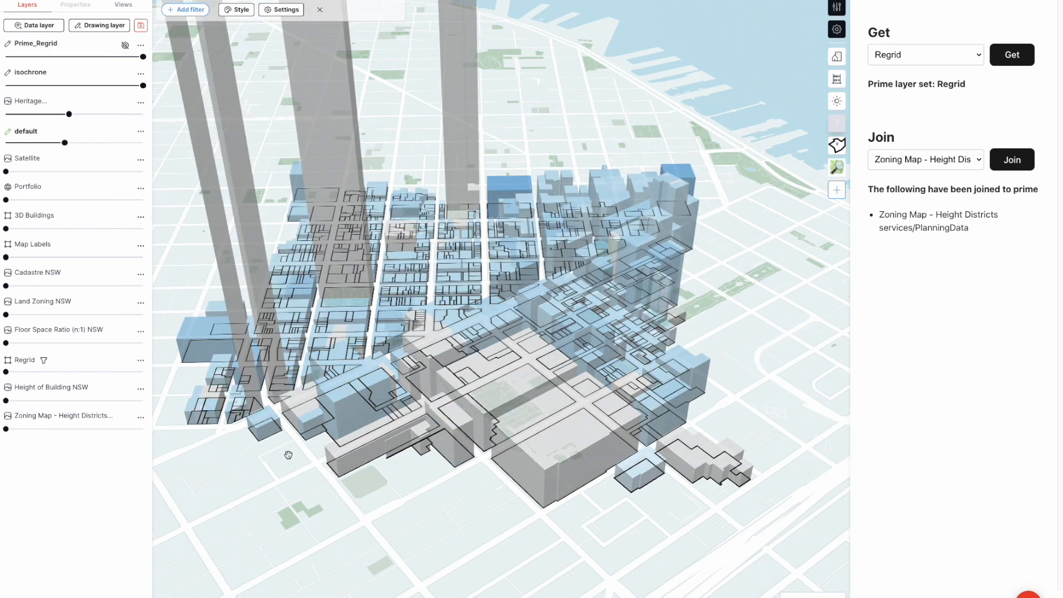
# Examine the extruded Prime_Regrid parcels in 3D and from above, focusing on the parcel behind one of the extreme towers
pyautogui.click(257, 418)
pyautogui.scroll(5, 222, 443)
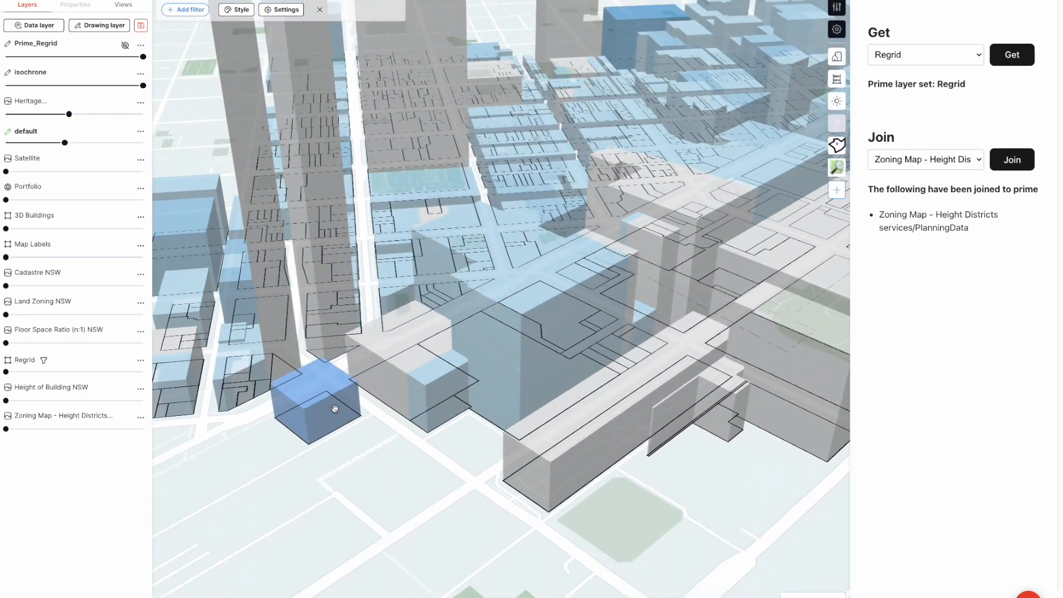
pyautogui.scroll(-10, 335, 408)
pyautogui.moveTo(330, 193); pyautogui.dragTo(344, 377, button='right')
pyautogui.scroll(4, 387, 405)
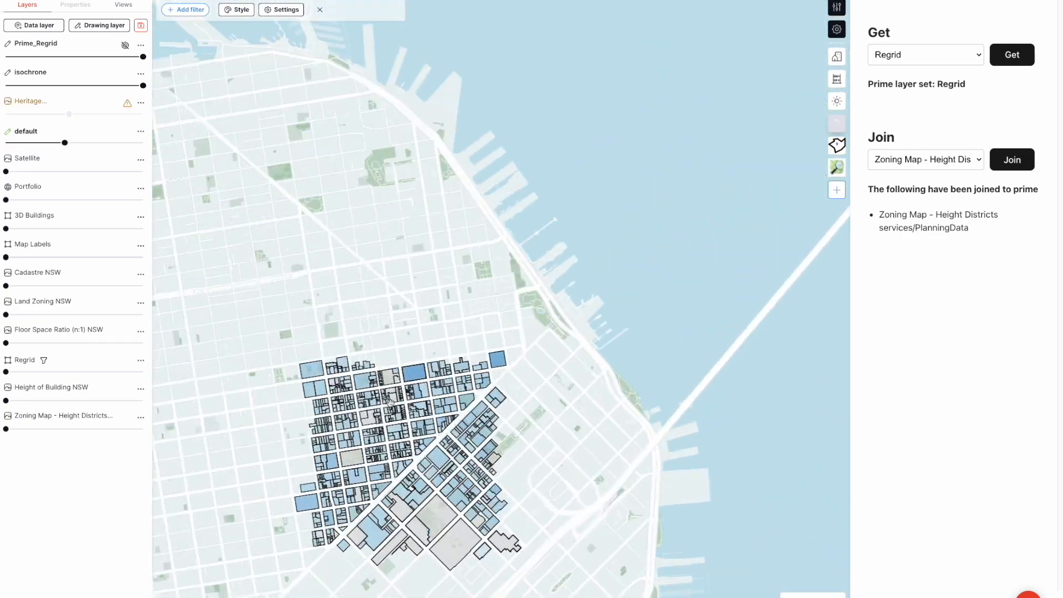
pyautogui.scroll(6, 388, 405)
pyautogui.moveTo(399, 302)
pyautogui.mouseDown(button='right')
pyautogui.moveTo(390, 216)
pyautogui.moveTo(382, 299)
pyautogui.mouseUp(button='right')
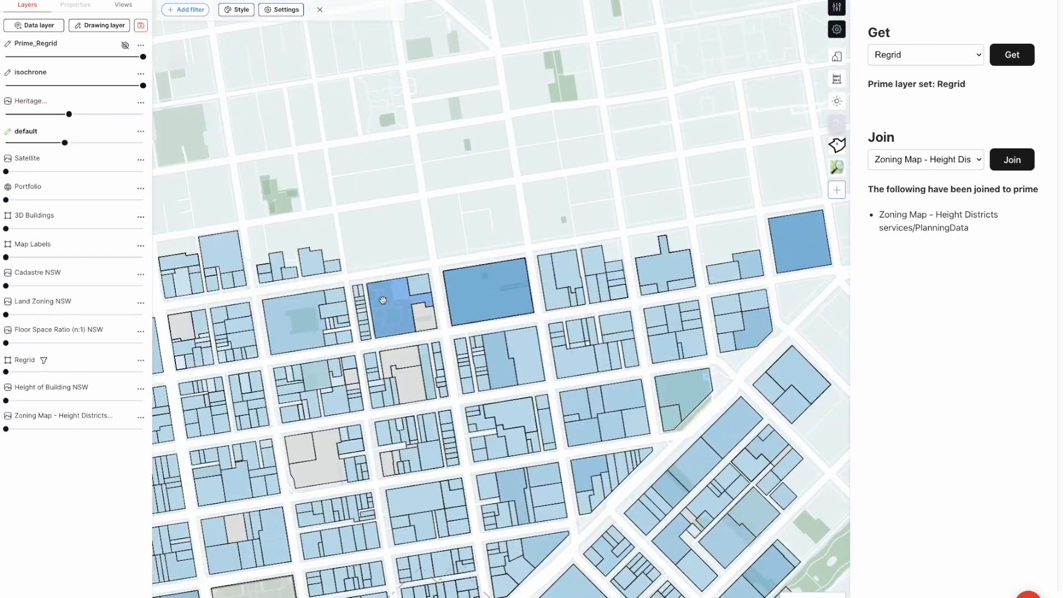
pyautogui.scroll(5, 382, 299)
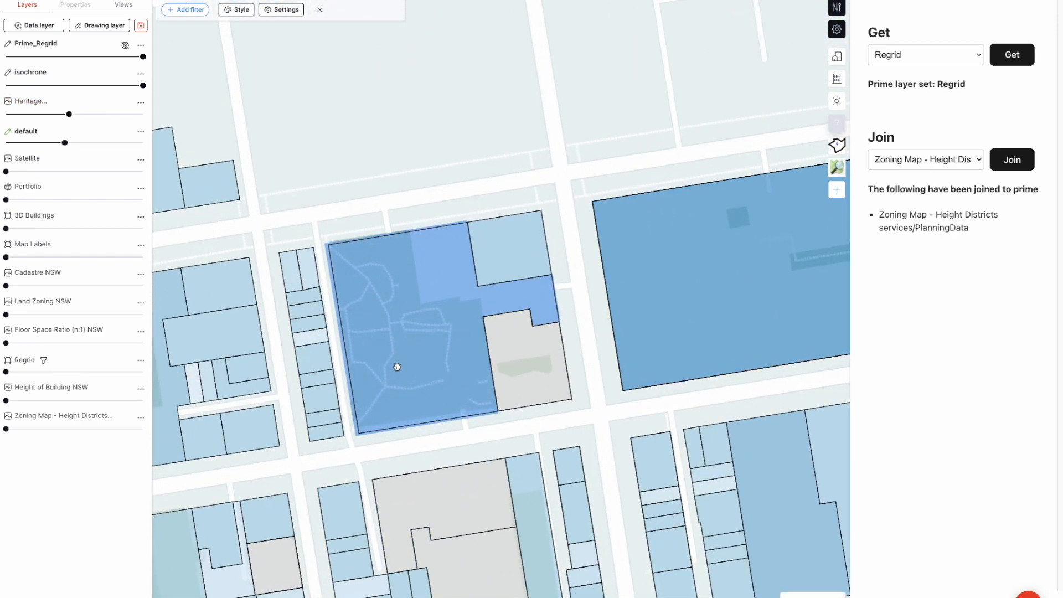
# Show the Zoning Map - Height Districts layer beneath the parcels and compare its height codes with the extruded towers
pyautogui.click(93, 429)
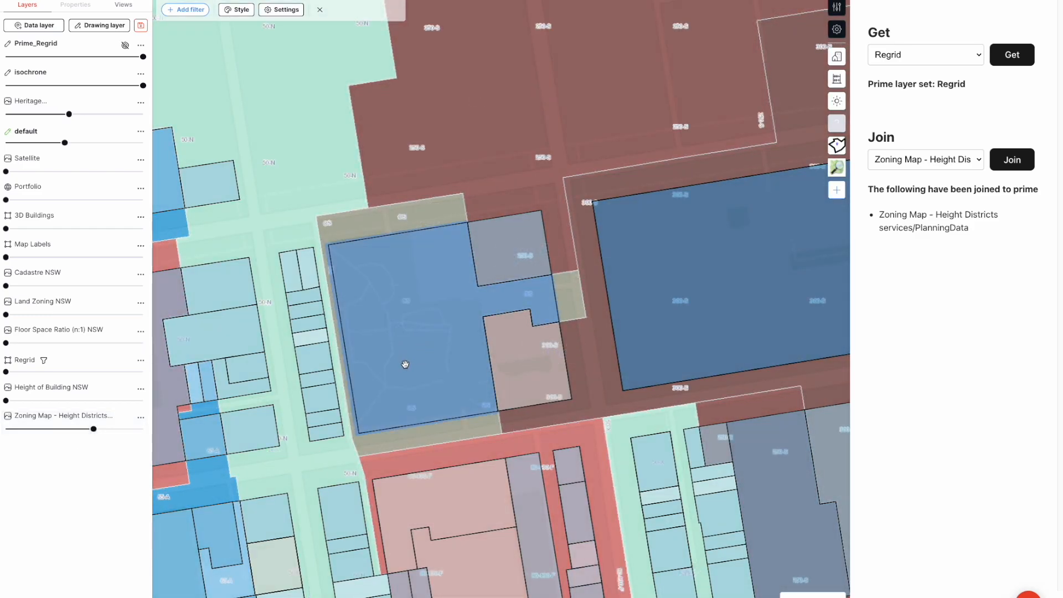
pyautogui.scroll(-8, 405, 357)
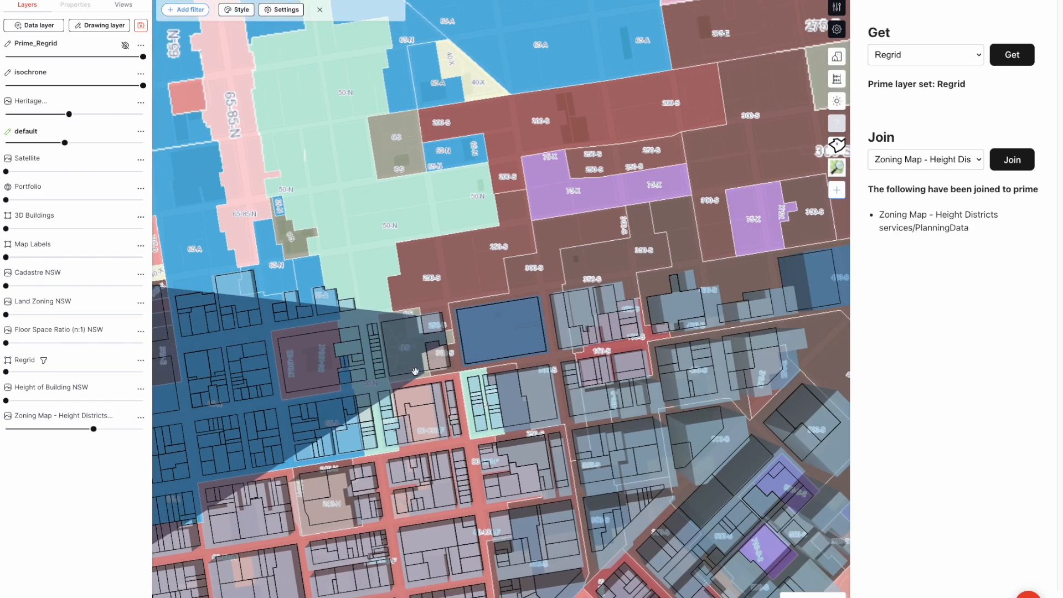
pyautogui.moveTo(417, 371); pyautogui.dragTo(401, 333, button='right')
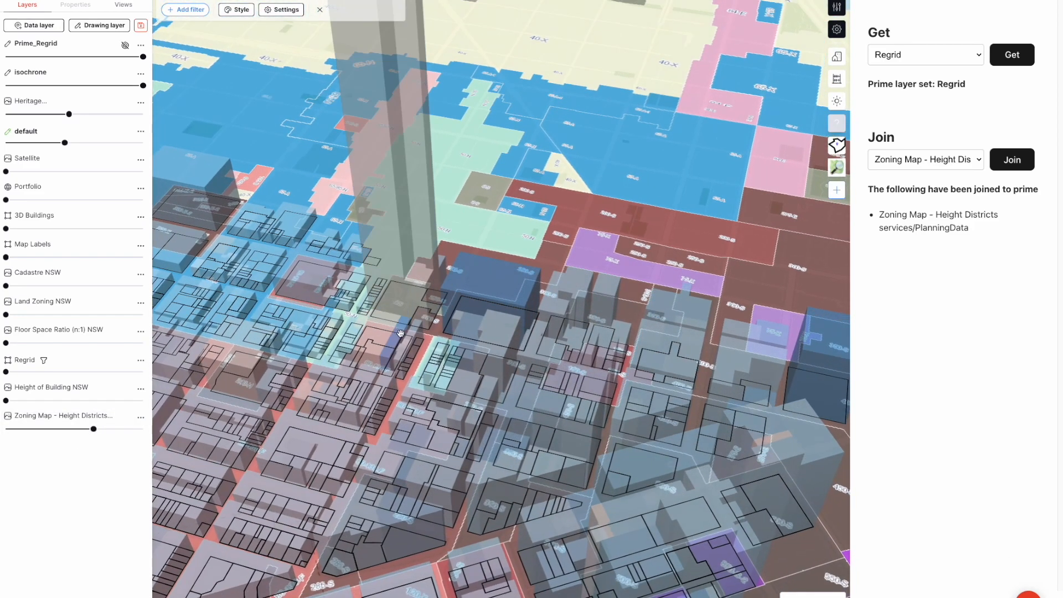
# Filter the Prime_Regrid layer to parcels with gen_hght less than 8000
pyautogui.scroll(-2, 400, 332)
pyautogui.click(186, 10)
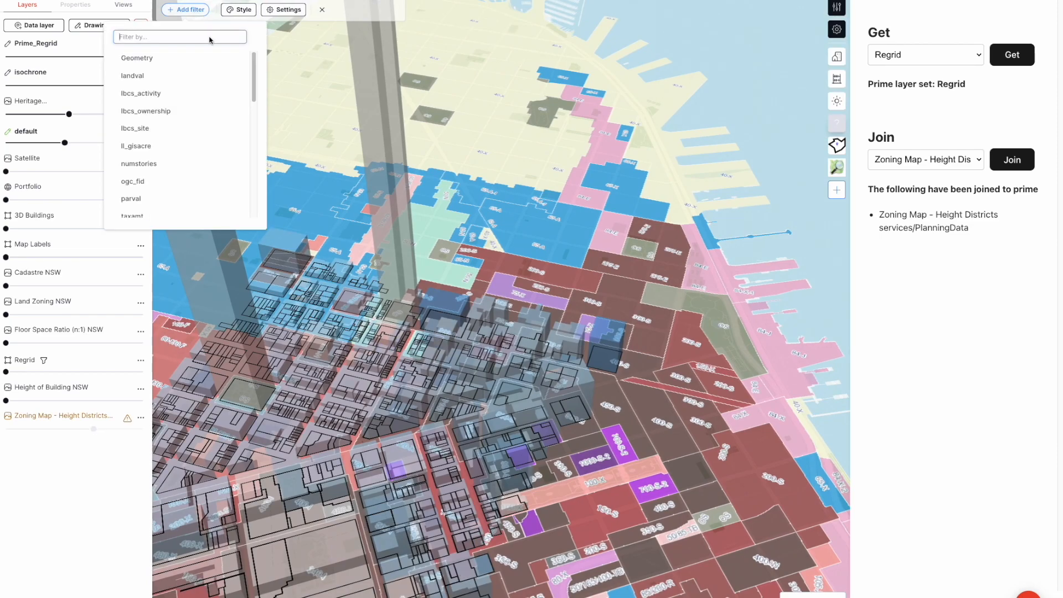
pyautogui.write('gen')
pyautogui.click(155, 73)
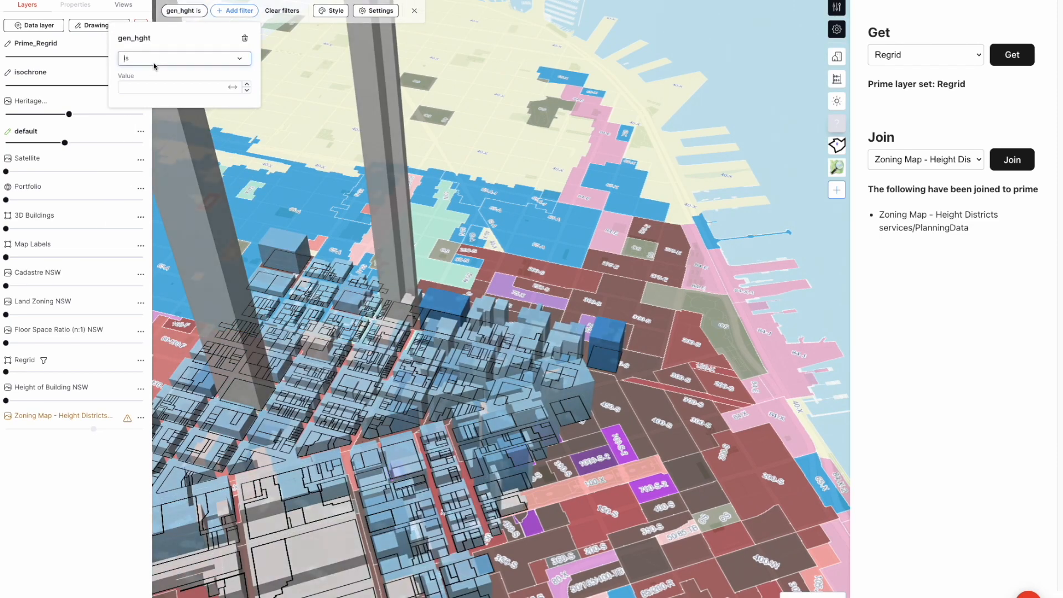
pyautogui.click(157, 86)
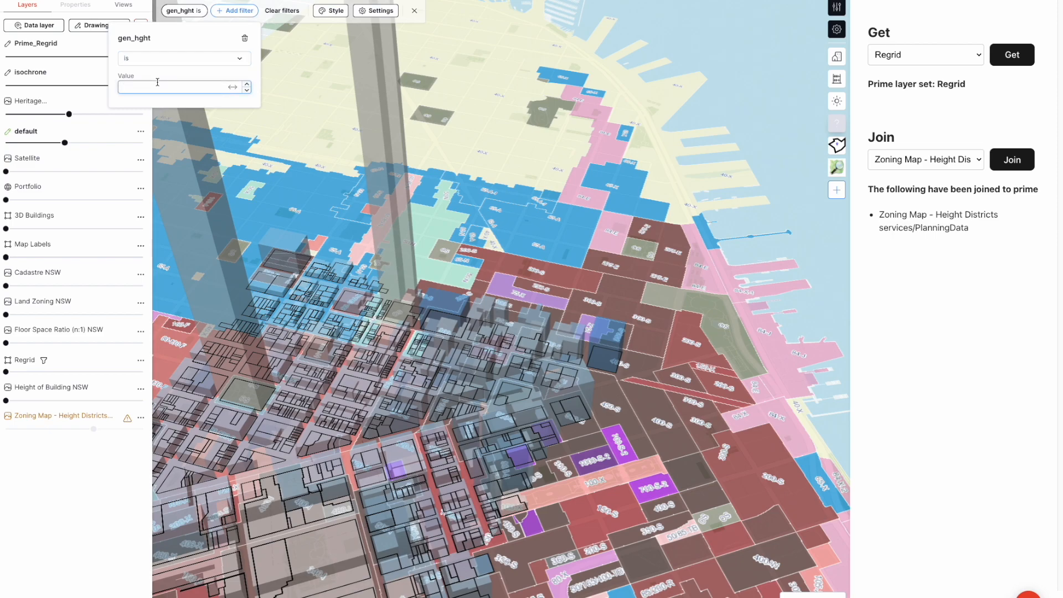
pyautogui.write('8000')
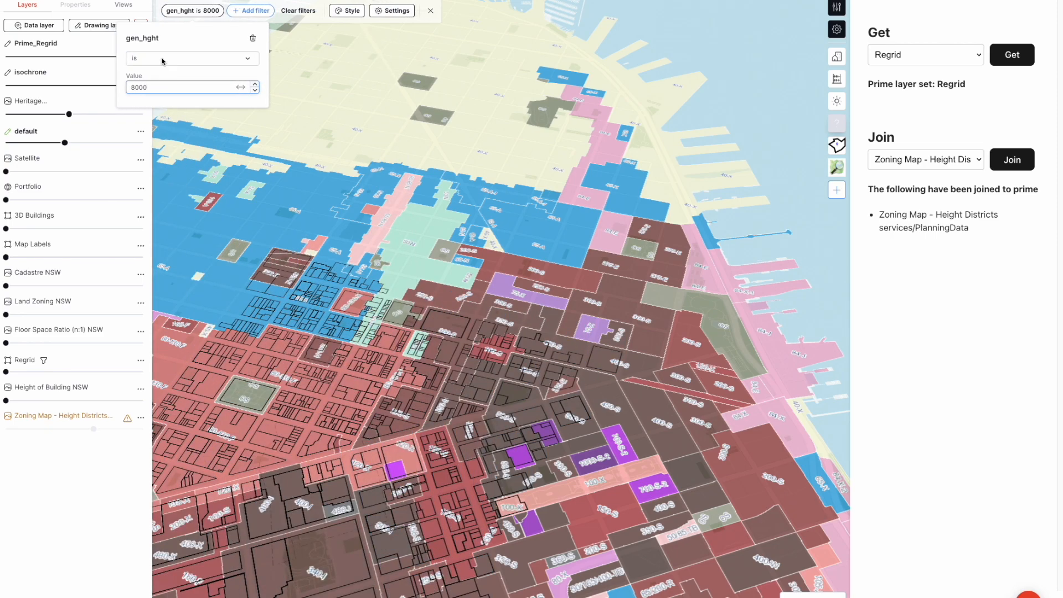
pyautogui.click(162, 60)
pyautogui.click(168, 133)
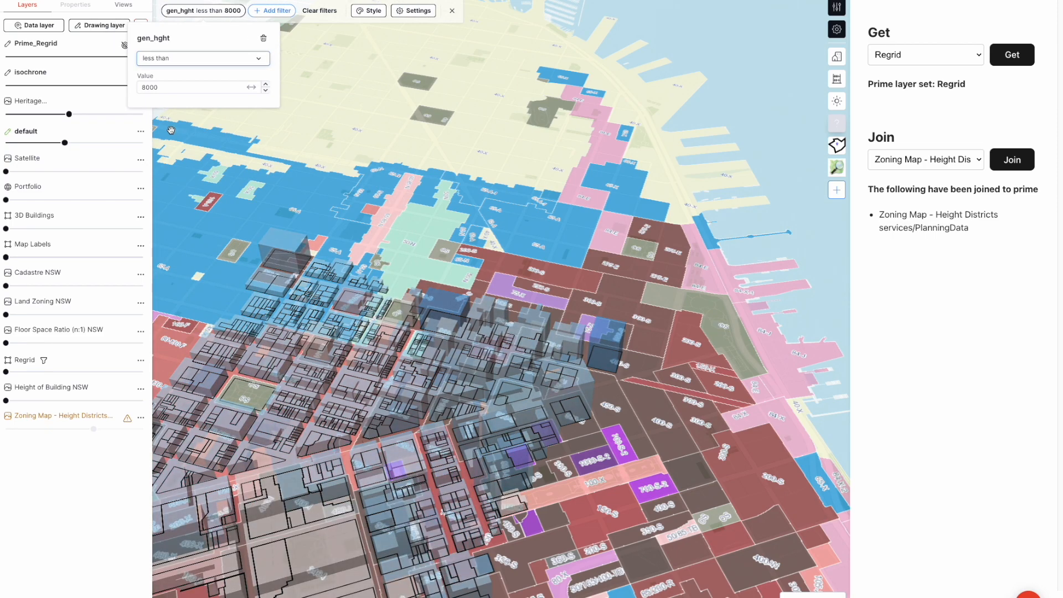
# Raise the fill opacity of the 3D Prime_Regrid parcels to fully opaque
pyautogui.scroll(-3, 367, 269)
pyautogui.click(367, 11)
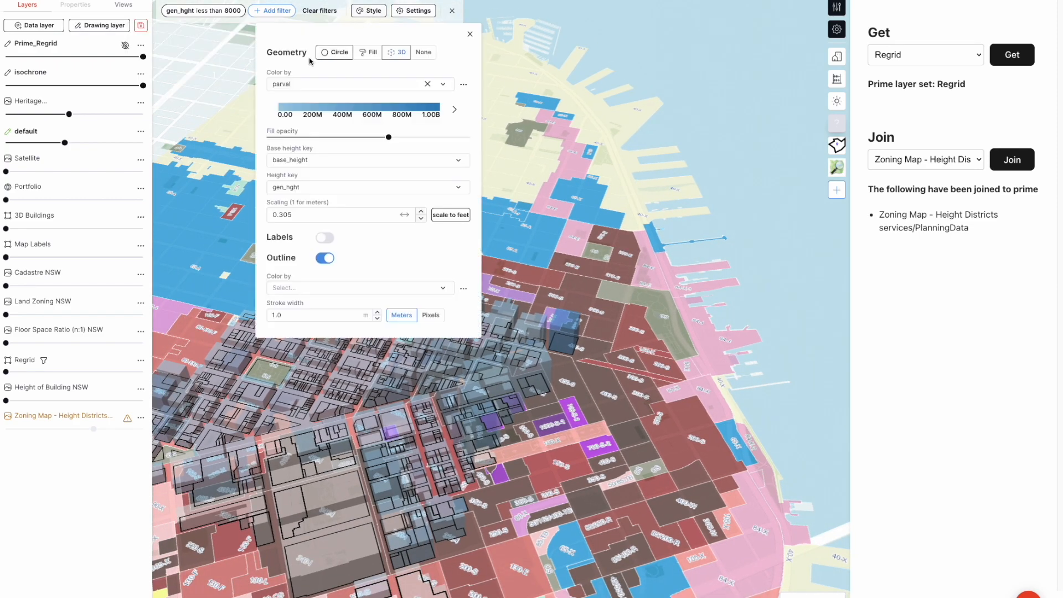
pyautogui.moveTo(391, 137); pyautogui.dragTo(470, 138)
# Change the parval color map to the Cividis palette and close the layer's style settings
pyautogui.click(390, 107)
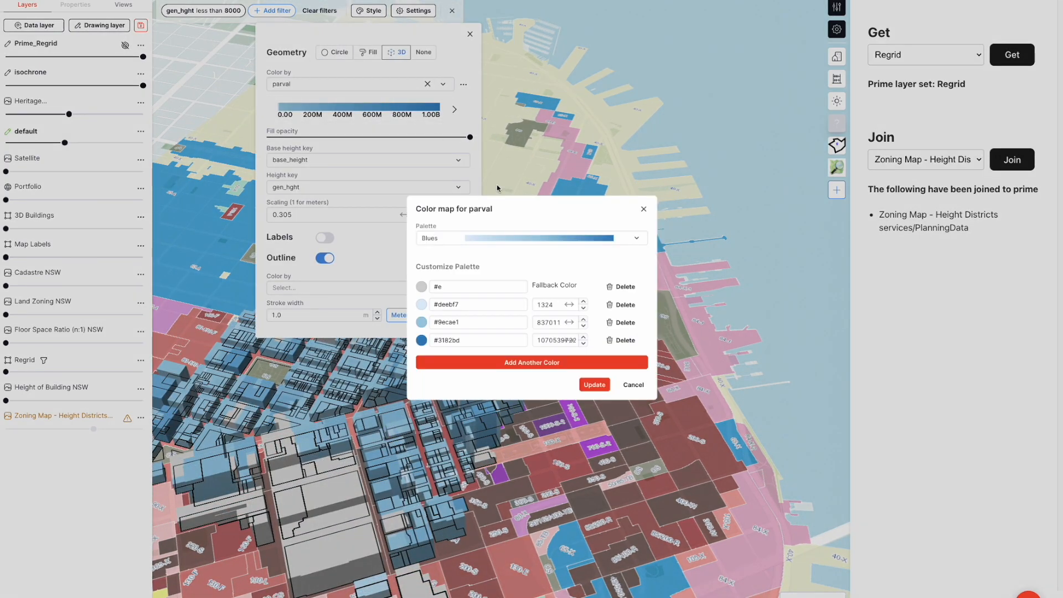
pyautogui.click(520, 239)
pyautogui.scroll(-5, 548, 373)
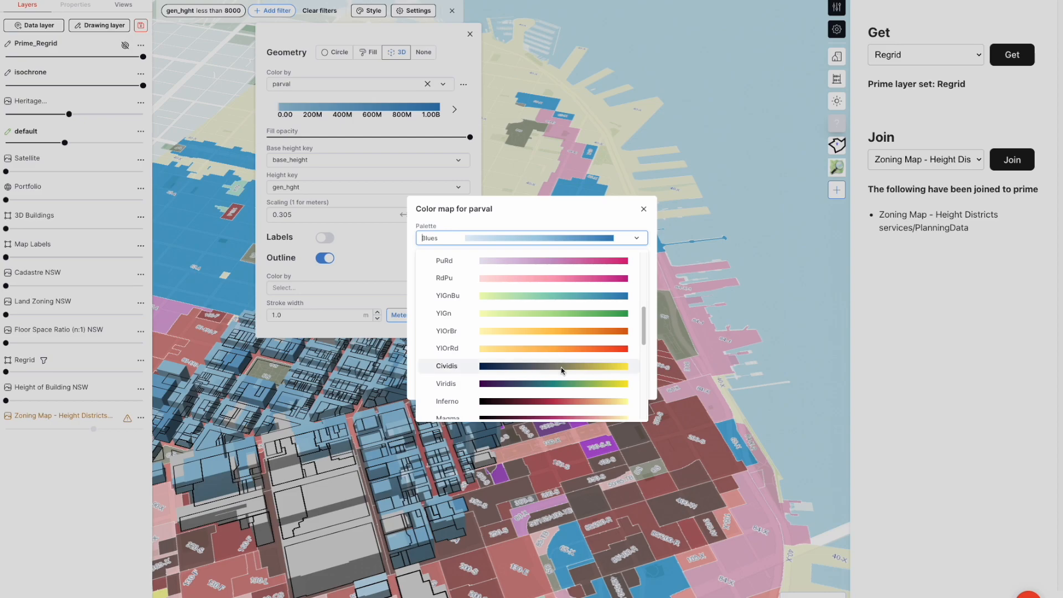
pyautogui.click(561, 362)
pyautogui.click(594, 384)
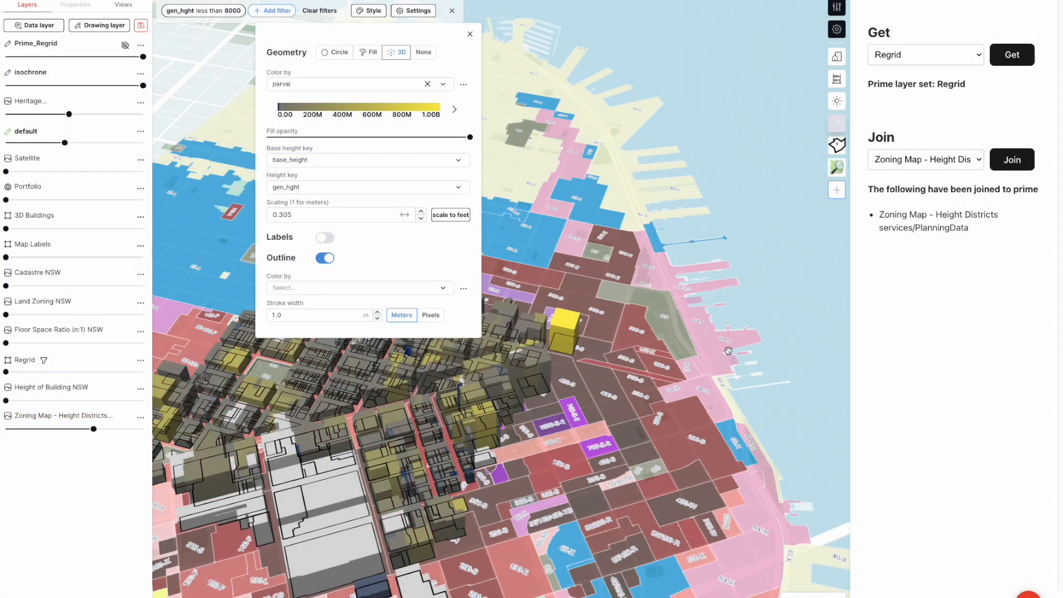
pyautogui.click(699, 355)
# Set the Zoning Map - Height Districts layer's opacity to 0% and turn off the outline on the 3D Prime_Regrid parcels
pyautogui.moveTo(99, 432)
pyautogui.moveTo(94, 429); pyautogui.dragTo(6, 429)
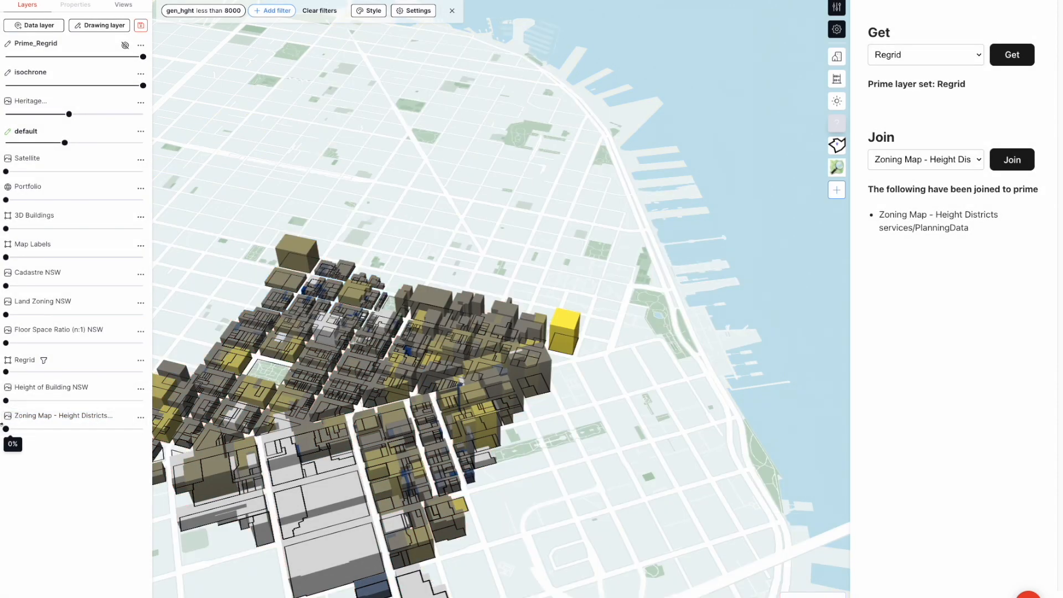
pyautogui.click(369, 10)
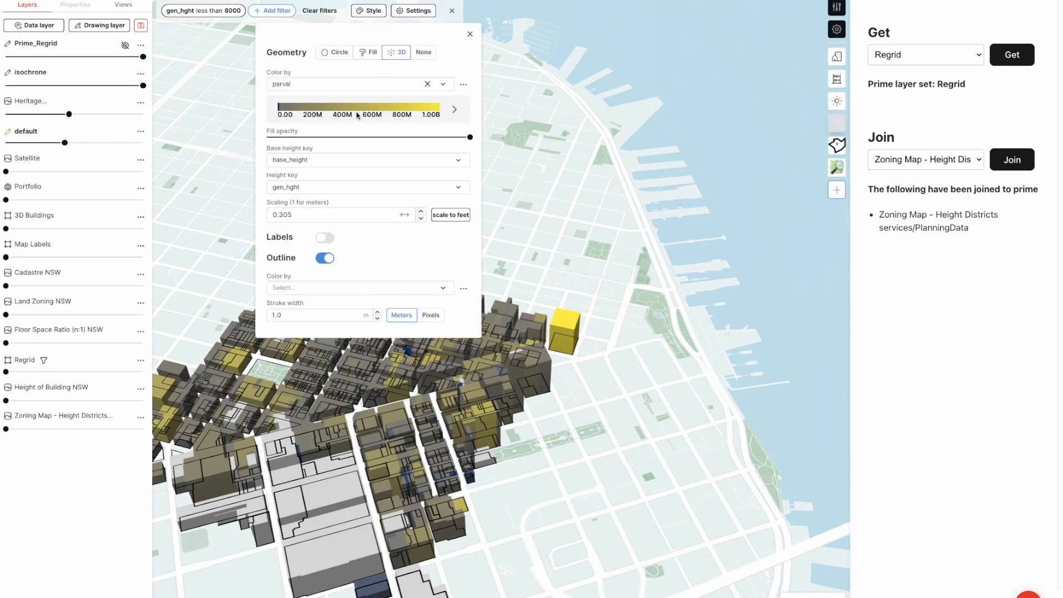
pyautogui.click(325, 262)
pyautogui.click(203, 263)
# Examine the filtered 3D parcels from several sides and from directly above, comparing permitted heights and parcel values
pyautogui.moveTo(203, 262); pyautogui.dragTo(431, 310, button='right')
pyautogui.moveTo(432, 310); pyautogui.dragTo(349, 247)
pyautogui.moveTo(360, 266); pyautogui.dragTo(428, 313, button='right')
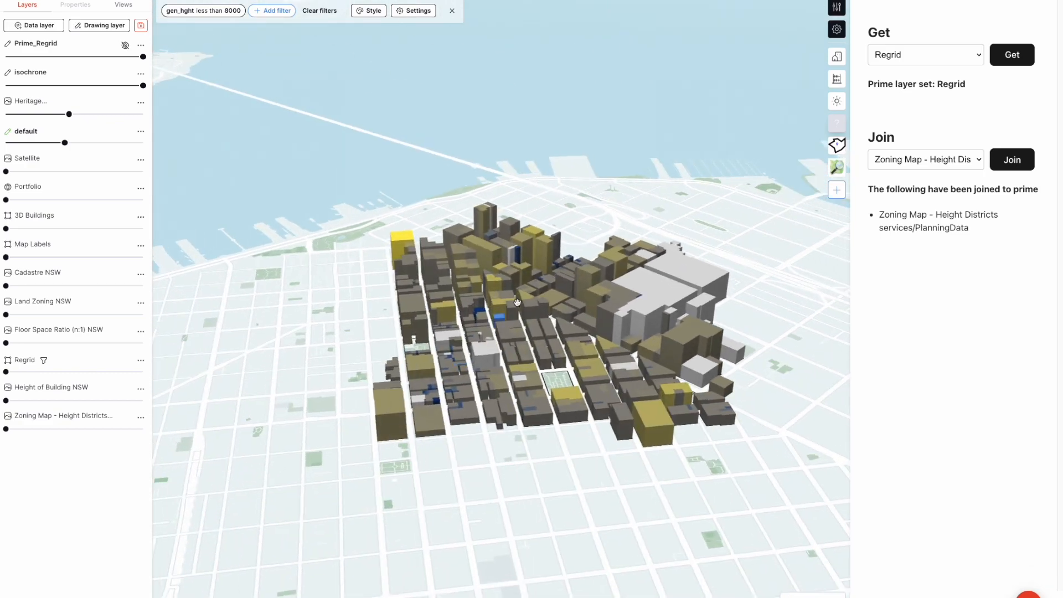
pyautogui.scroll(5, 569, 256)
pyautogui.moveTo(570, 257); pyautogui.dragTo(414, 361, button='right')
pyautogui.scroll(-3, 414, 361)
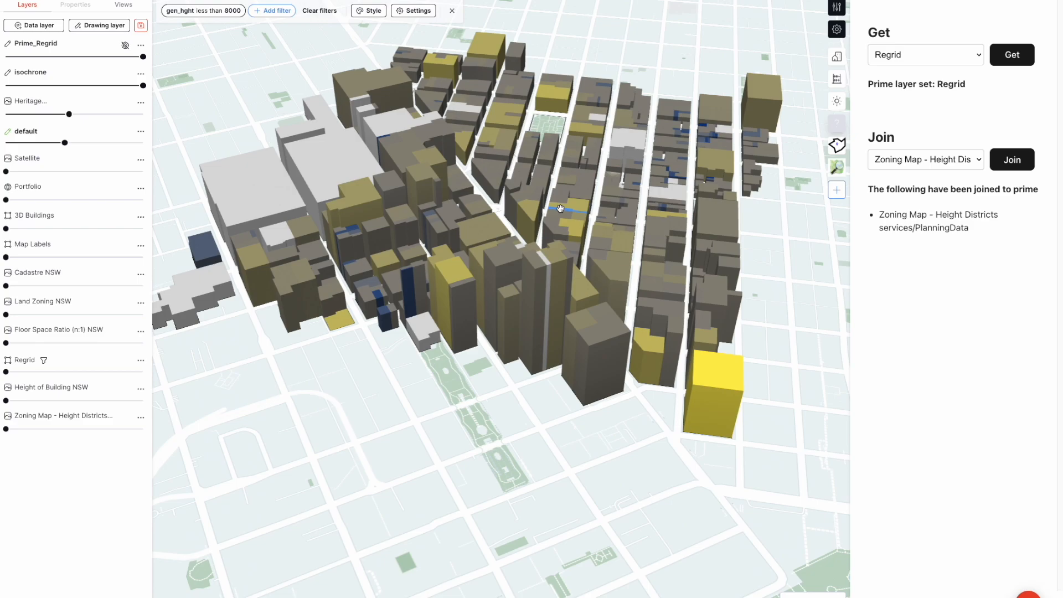
pyautogui.moveTo(574, 206); pyautogui.dragTo(518, 250)
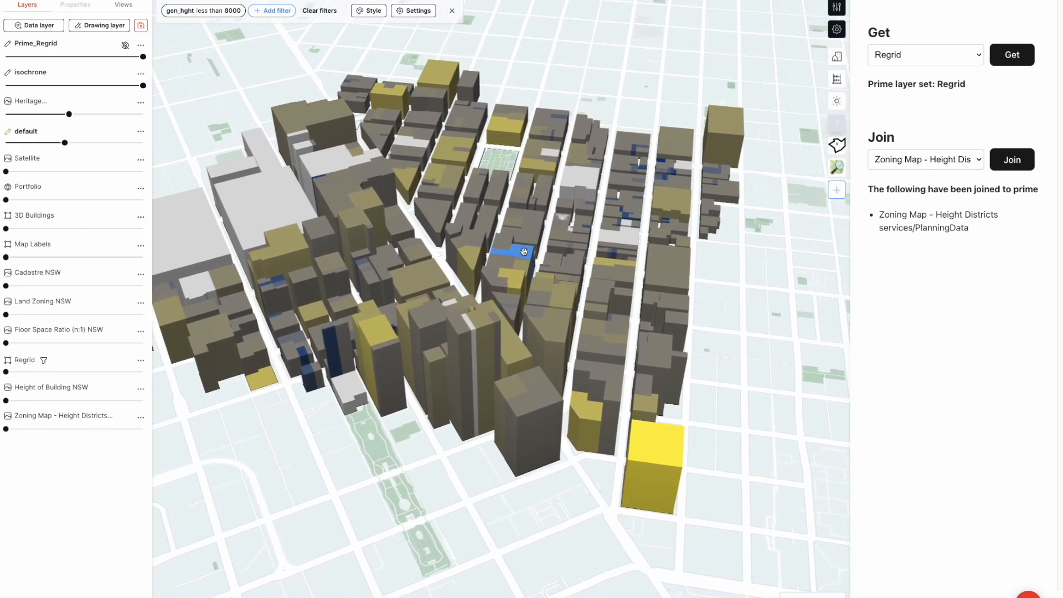
pyautogui.press('t')
pyautogui.scroll(-4, 741, 295)
pyautogui.scroll(-4, 463, 342)
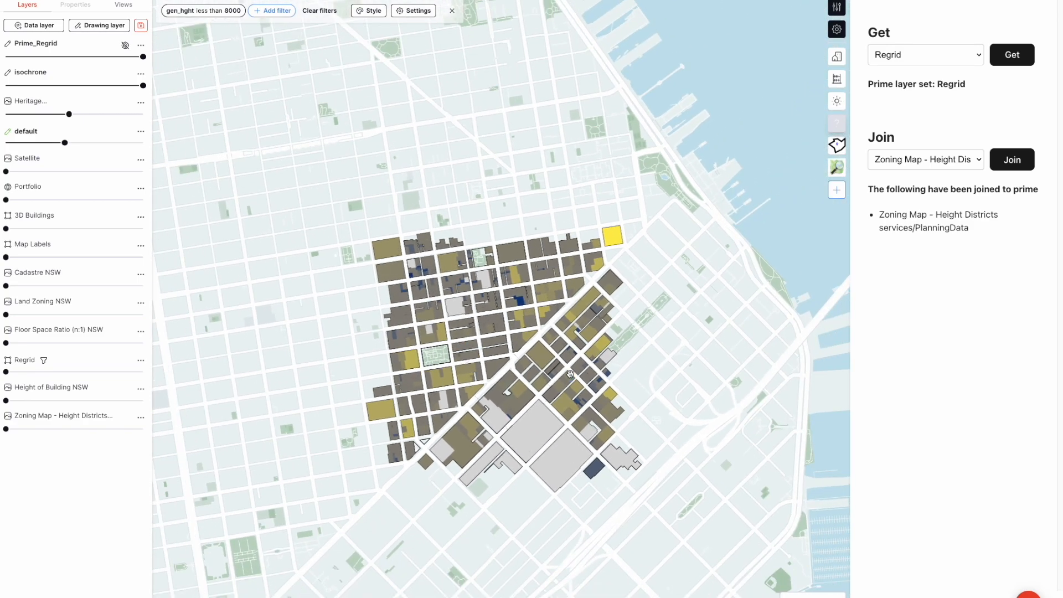
pyautogui.press('t')
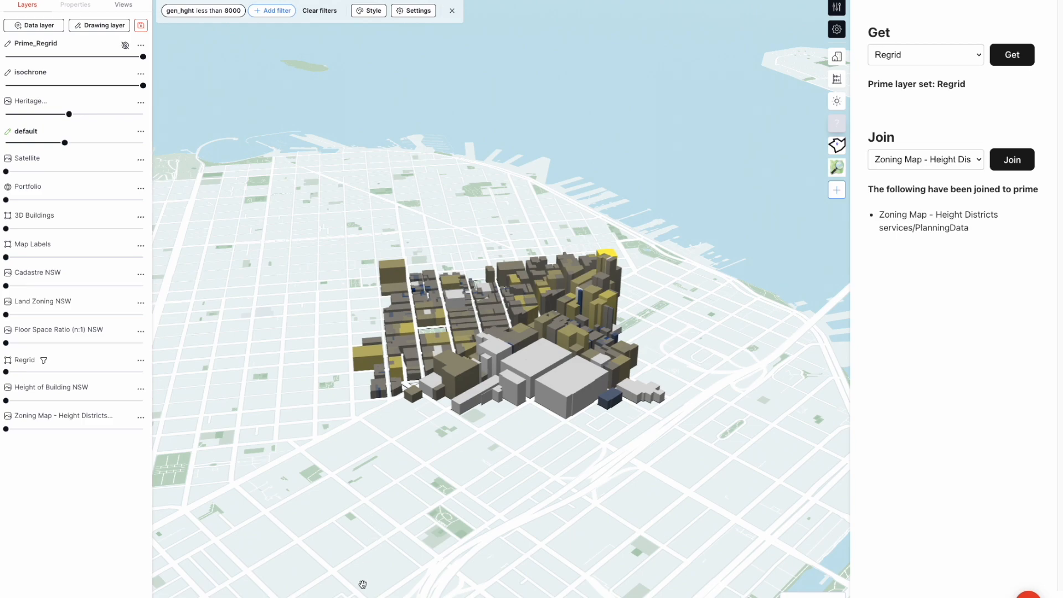
# Find Sydney NSW, Australia, and move the map there
pyautogui.hotkey('ctrl', 'k')
pyautogui.write('sydney')
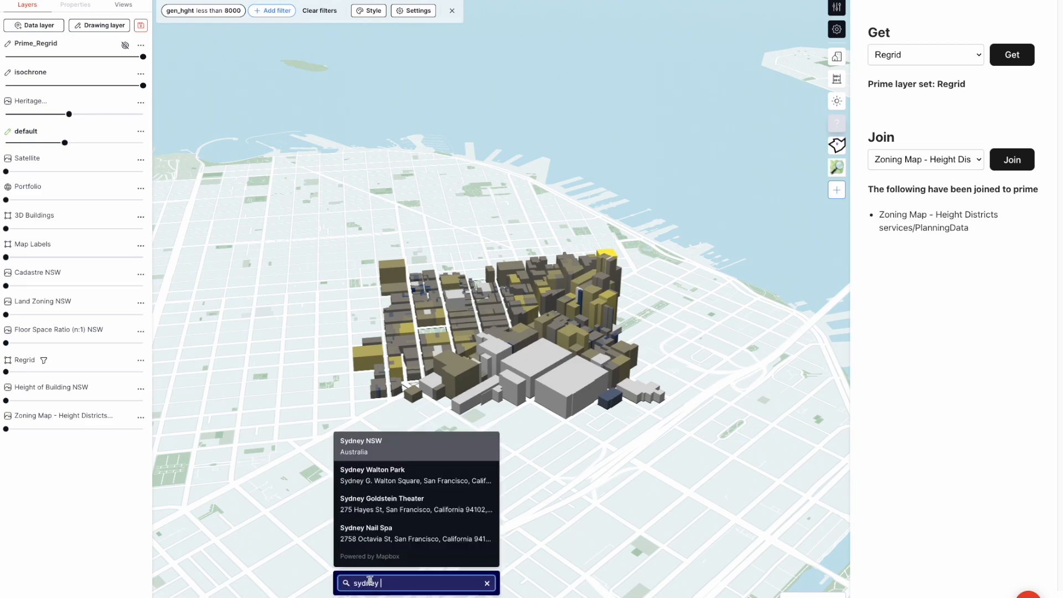
pyautogui.click(388, 443)
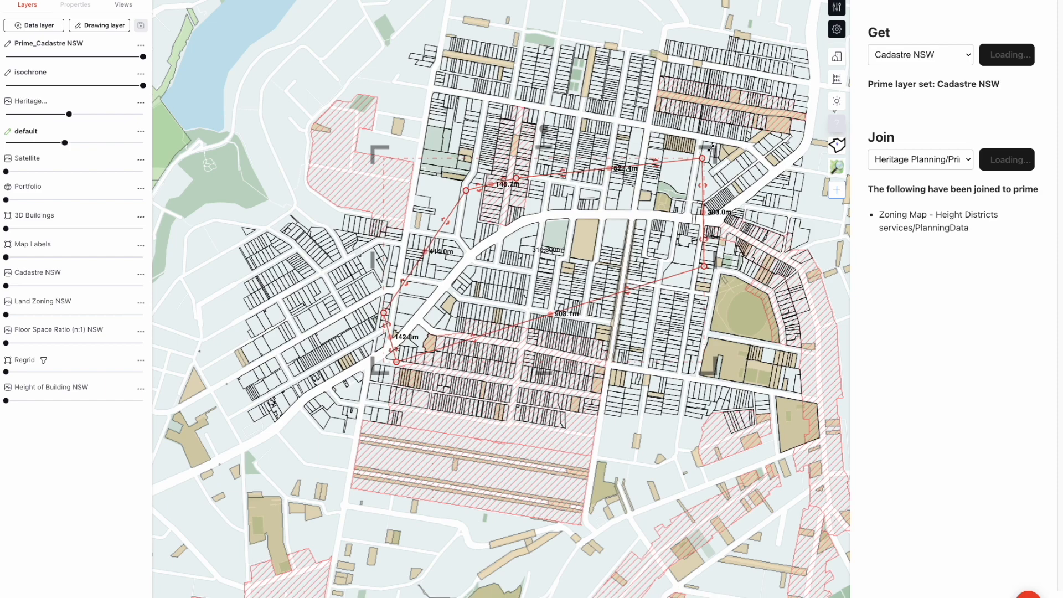
pyautogui.moveTo(711, 148); pyautogui.dragTo(549, 255)
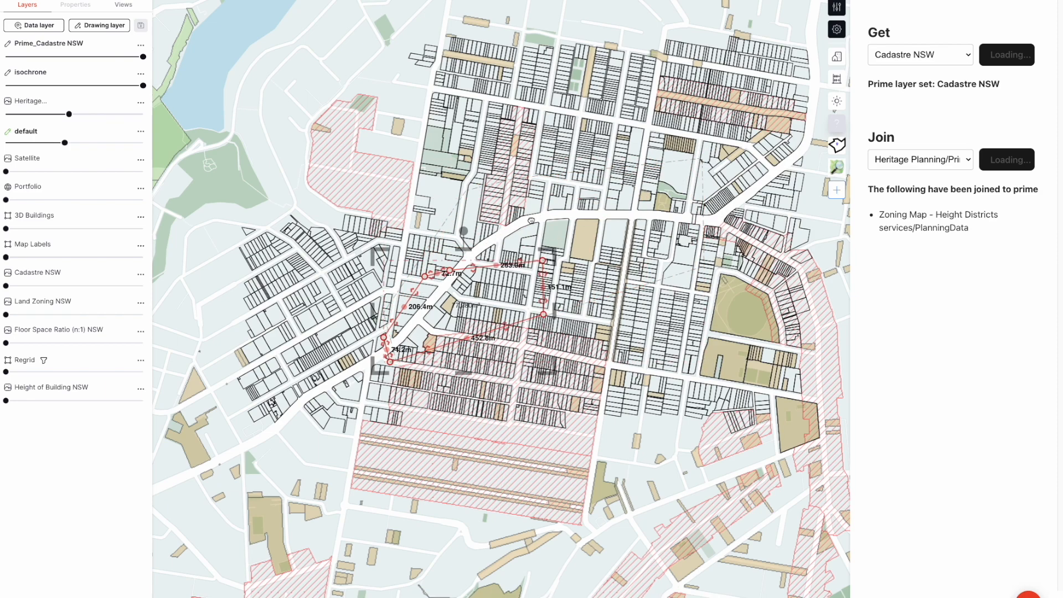
# Reopen the getget tool and get Cadastre NSW as the prime layer
pyautogui.scroll(1, 531, 445)
pyautogui.click(530, 445)
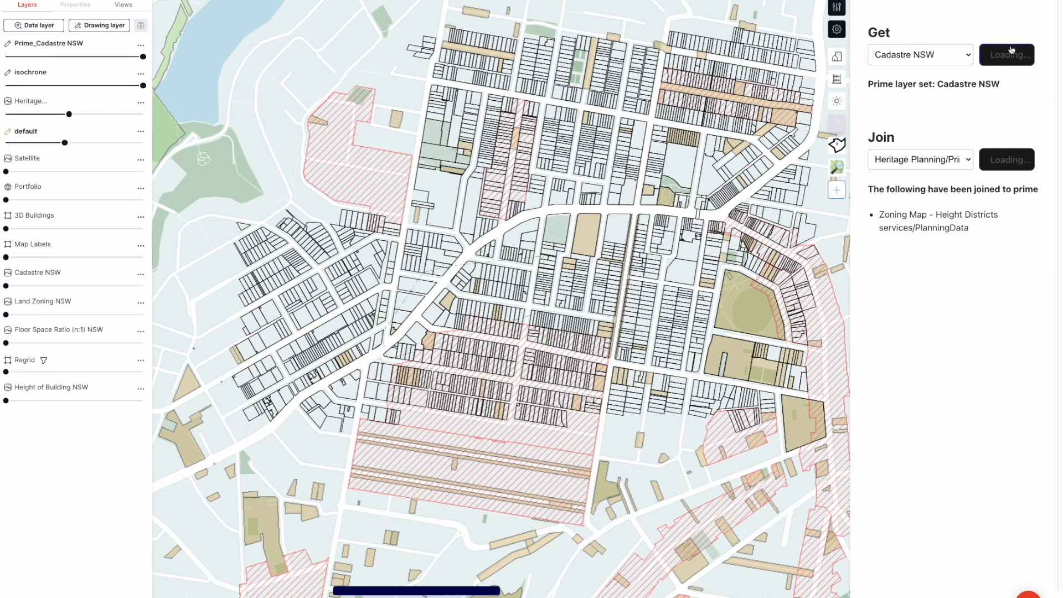
pyautogui.click(839, 103)
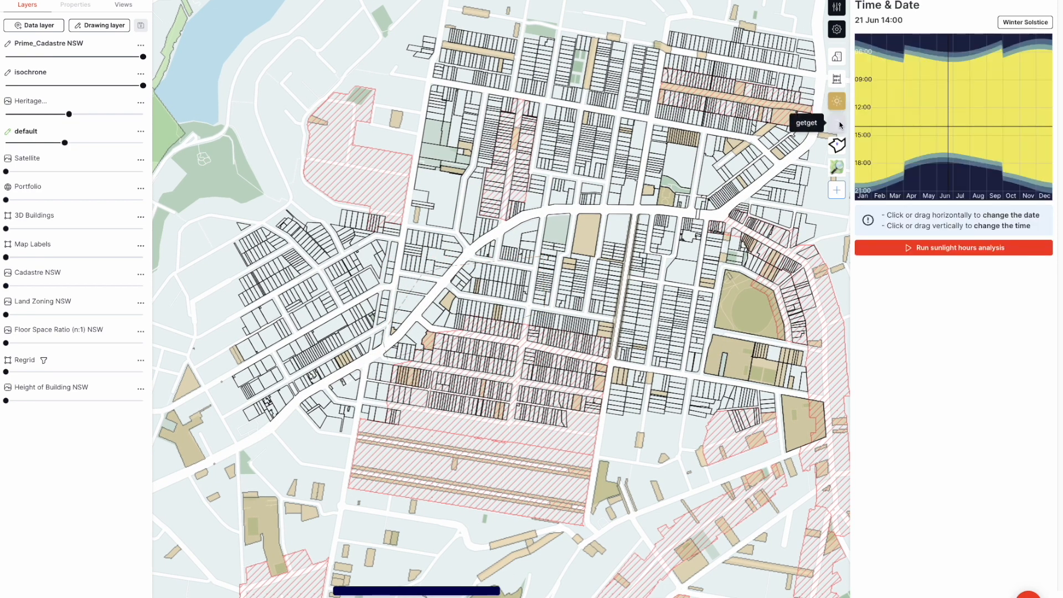
pyautogui.click(840, 125)
pyautogui.click(919, 56)
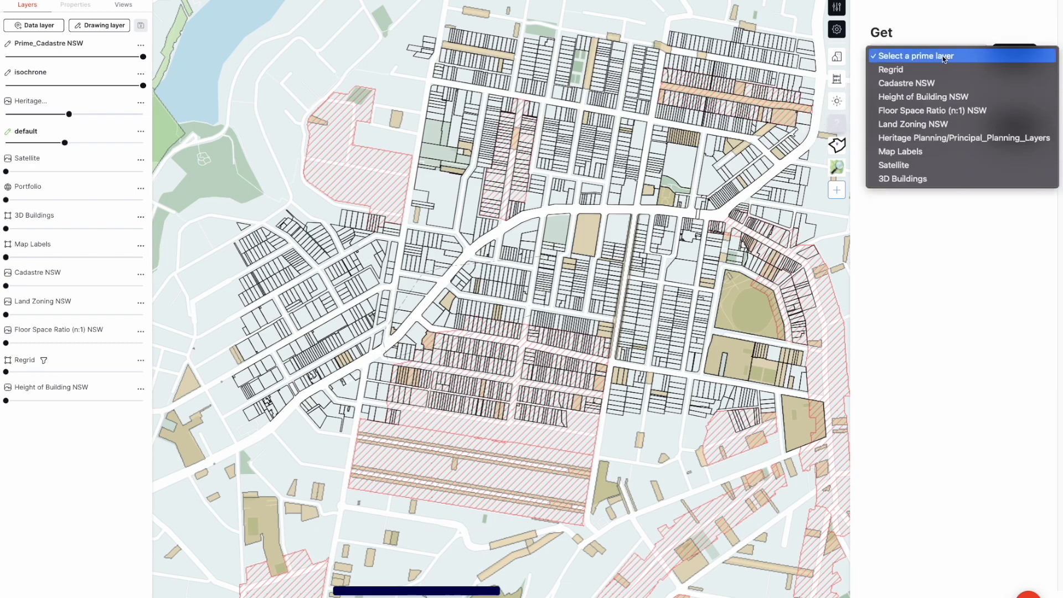
pyautogui.click(914, 83)
pyautogui.click(1008, 54)
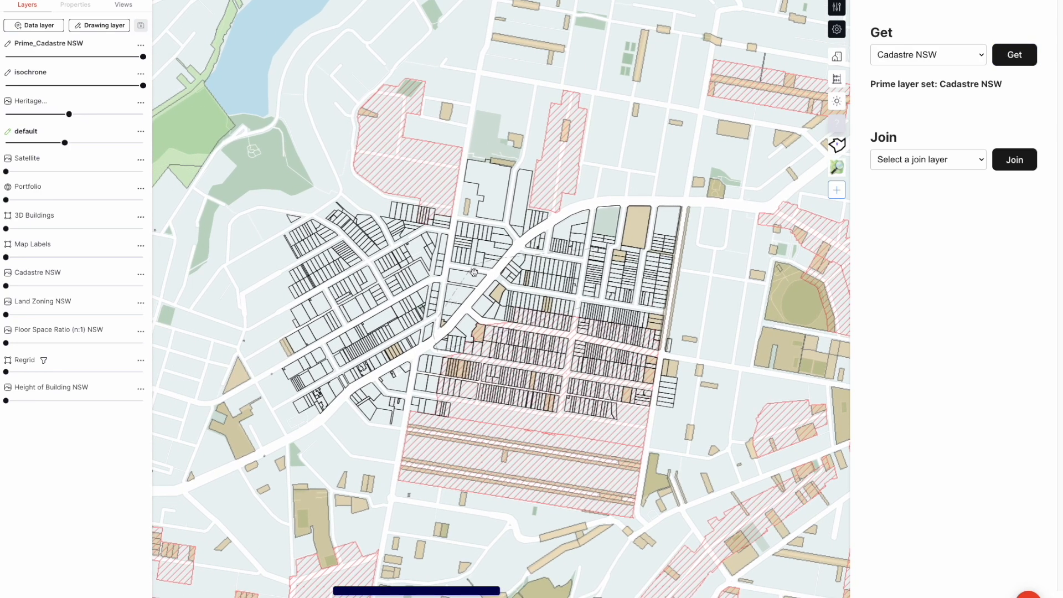
# Join the Land Zoning NSW and Heritage Planning/Principal_Planning_Layers data to the Cadastre NSW prime layer
pyautogui.click(924, 159)
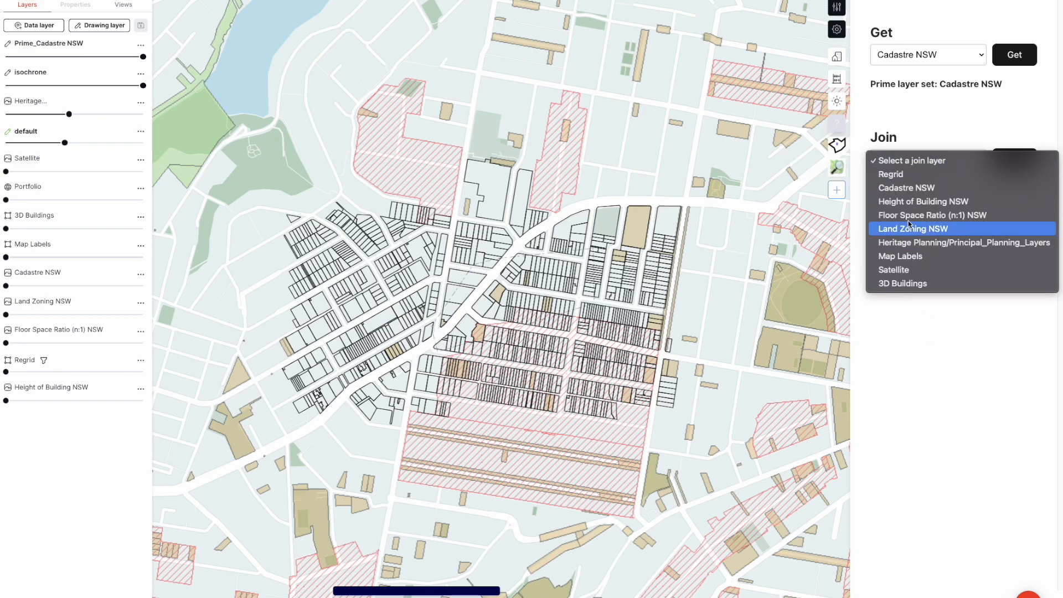
pyautogui.click(950, 227)
pyautogui.click(1013, 160)
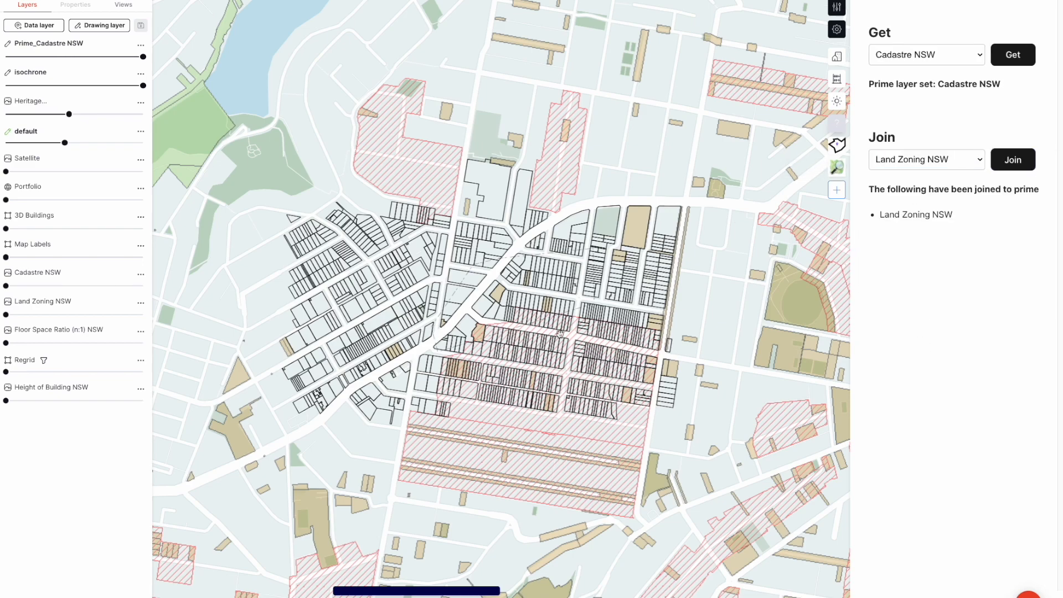
pyautogui.click(914, 161)
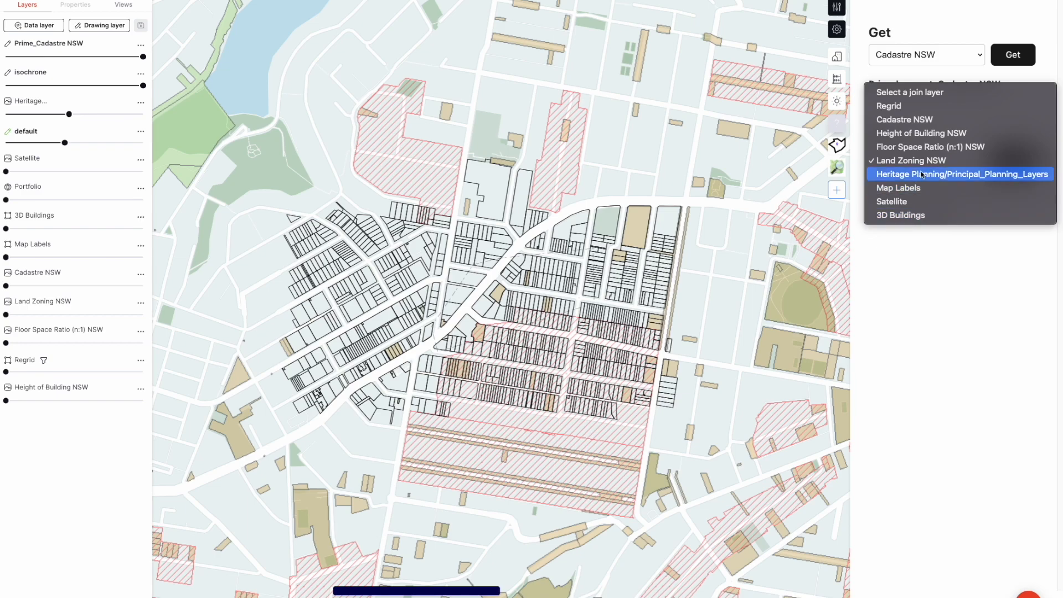
pyautogui.click(936, 174)
pyautogui.click(1011, 160)
# Join the Floor Space Ratio (n:1) NSW layer to the Cadastre NSW prime layer
pyautogui.click(910, 157)
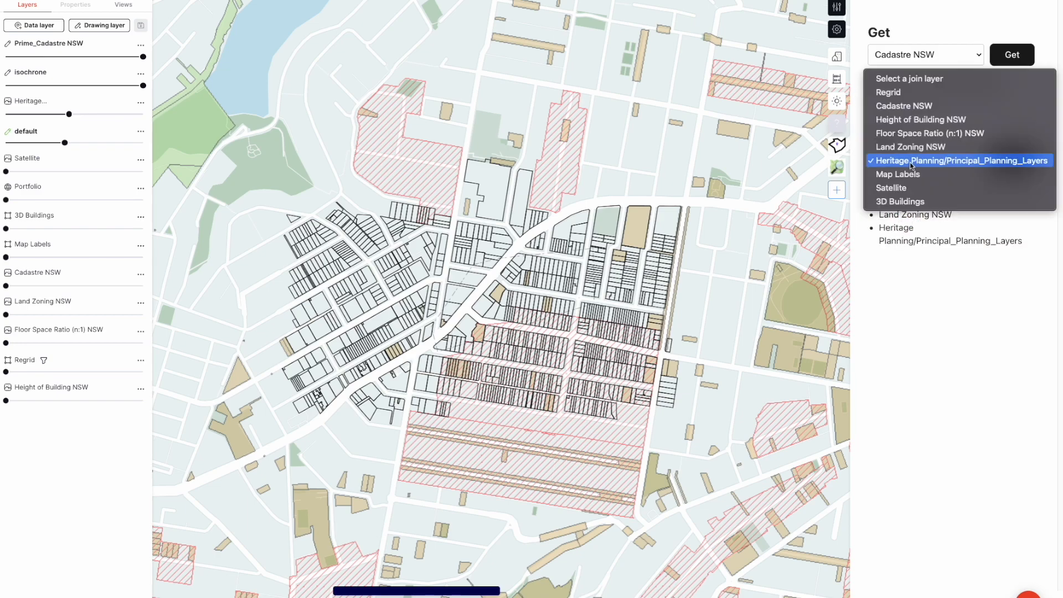
pyautogui.click(907, 133)
pyautogui.click(1003, 161)
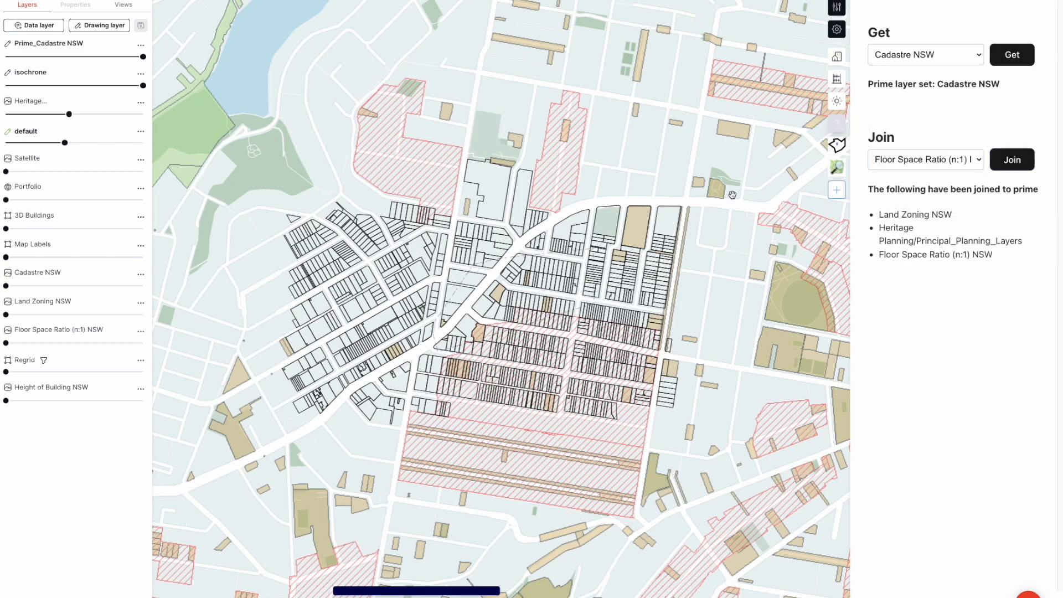
pyautogui.moveTo(476, 276); pyautogui.dragTo(524, 278)
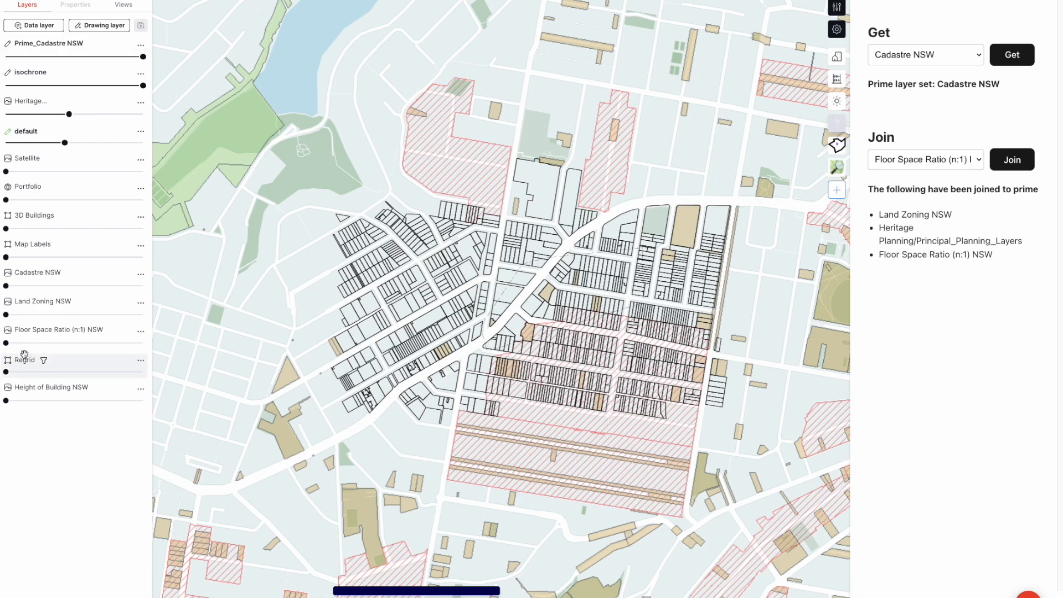
# Raise the Heritage layer to full opacity
pyautogui.moveTo(68, 115)
pyautogui.moveTo(68, 114); pyautogui.dragTo(143, 114)
pyautogui.scroll(5, 565, 369)
pyautogui.scroll(-5, 564, 368)
# Open the lens controls for the Prime_Cadastre NSW layer
pyautogui.click(139, 45)
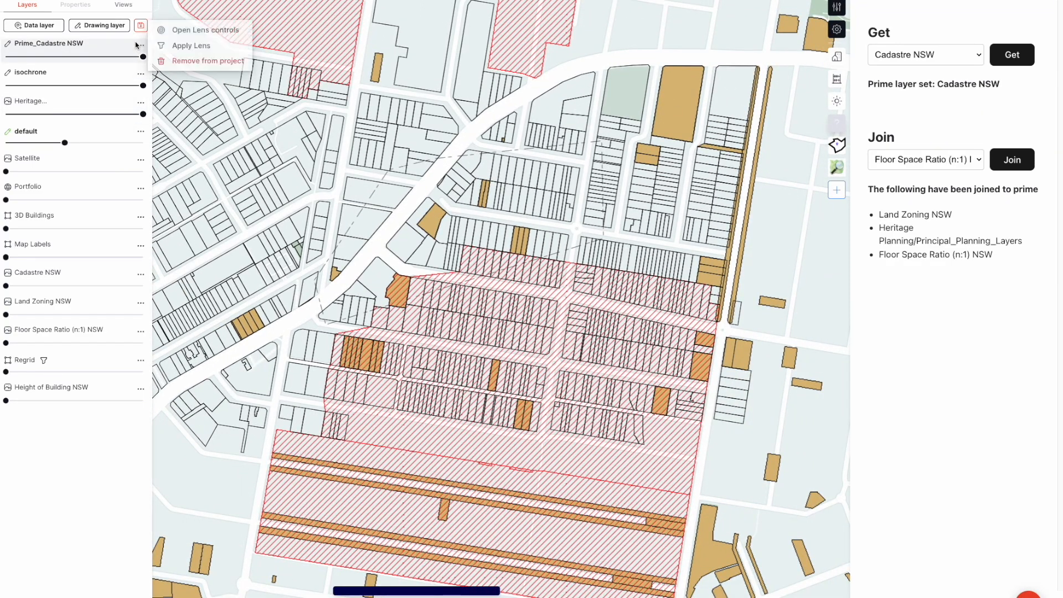
pyautogui.click(191, 30)
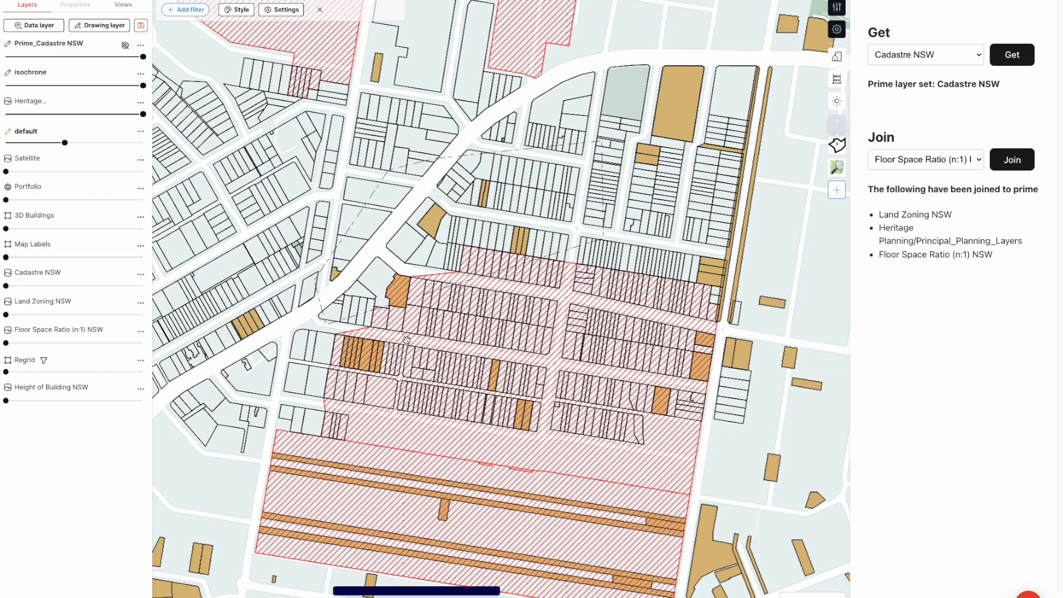
pyautogui.moveTo(383, 309); pyautogui.dragTo(432, 315)
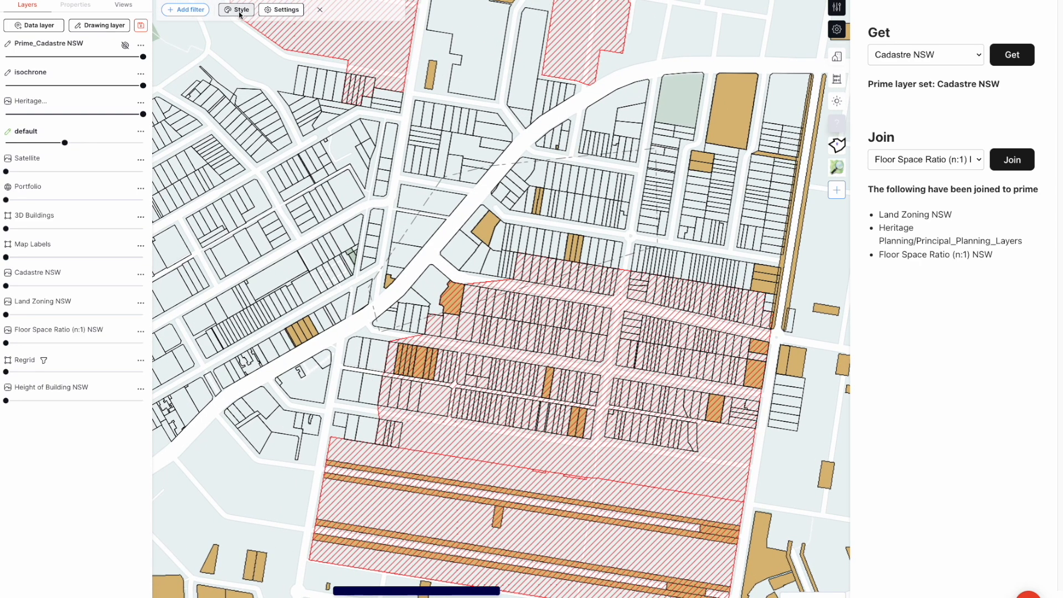
# Inspect the attributes of the hatched heritage conservation area, including its H_NAME field
pyautogui.click(186, 10)
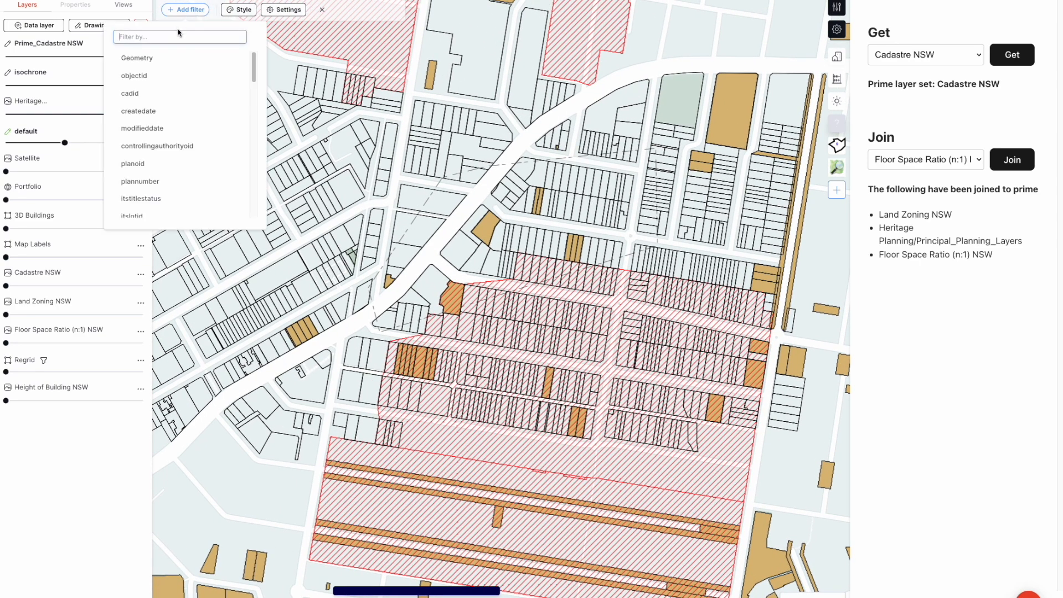
pyautogui.click(393, 396)
pyautogui.click(390, 394)
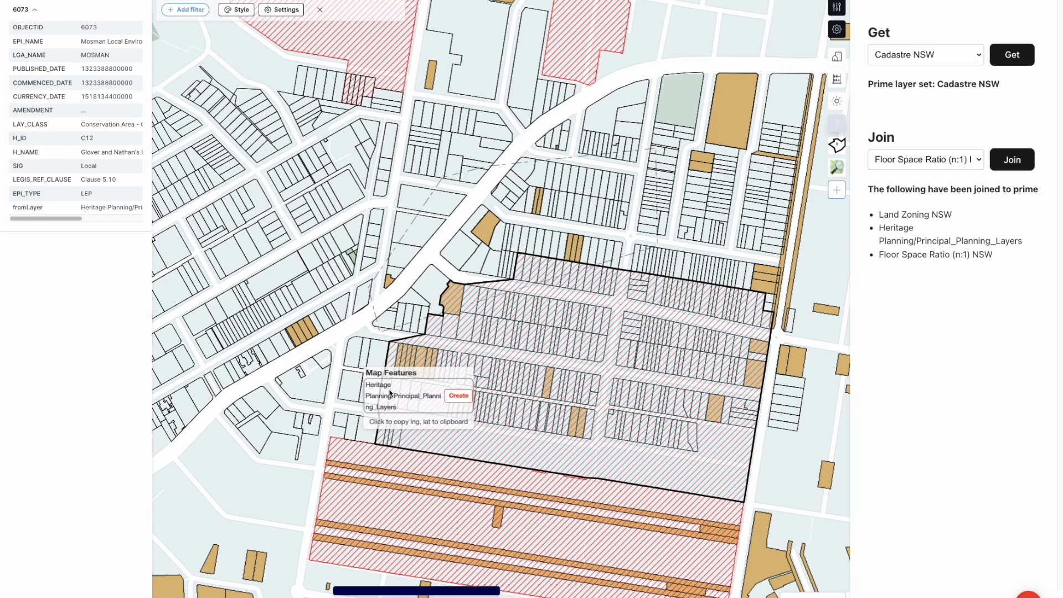
pyautogui.doubleClick(25, 153)
pyautogui.moveTo(61, 219)
pyautogui.mouseDown()
pyautogui.moveTo(127, 223)
pyautogui.moveTo(56, 223)
pyautogui.mouseUp()
# Filter the Prime_Cadastre NSW parcels to those whose H_NAME is empty
pyautogui.click(188, 10)
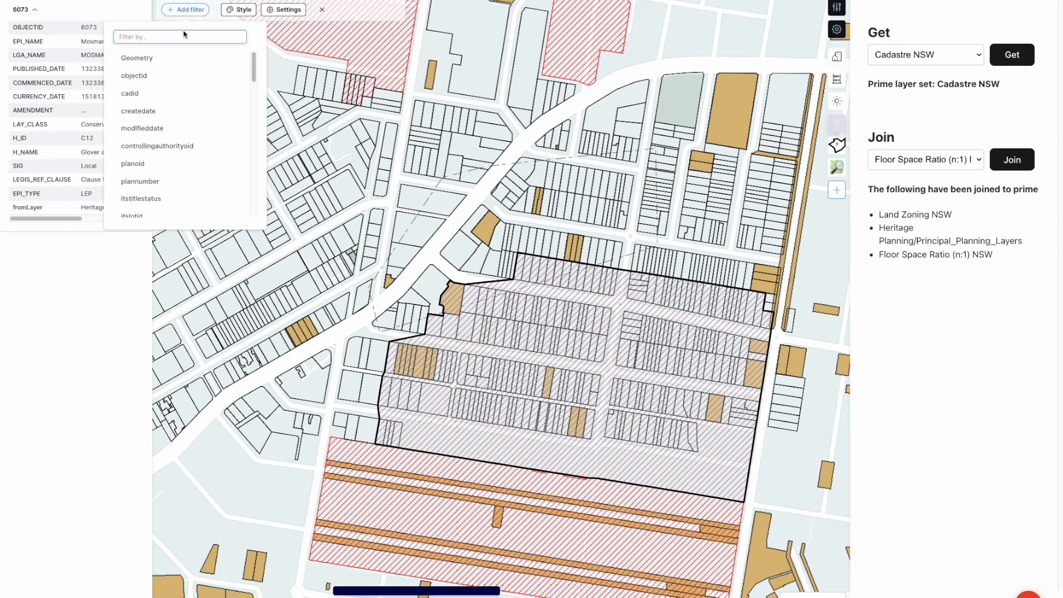
pyautogui.write('h')
pyautogui.click(138, 201)
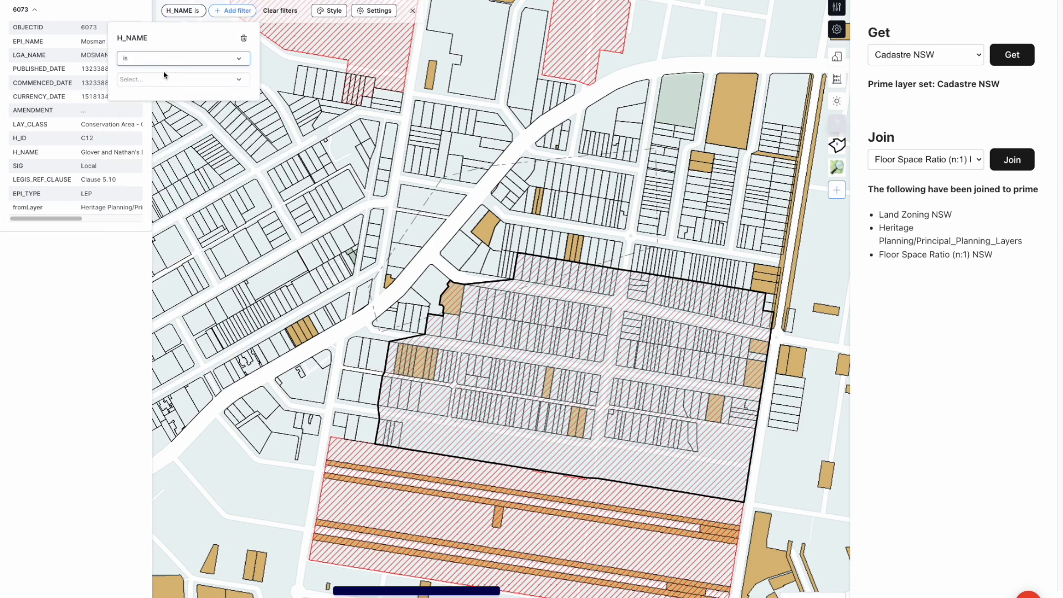
pyautogui.click(163, 61)
pyautogui.click(165, 54)
pyautogui.click(166, 78)
pyautogui.click(165, 60)
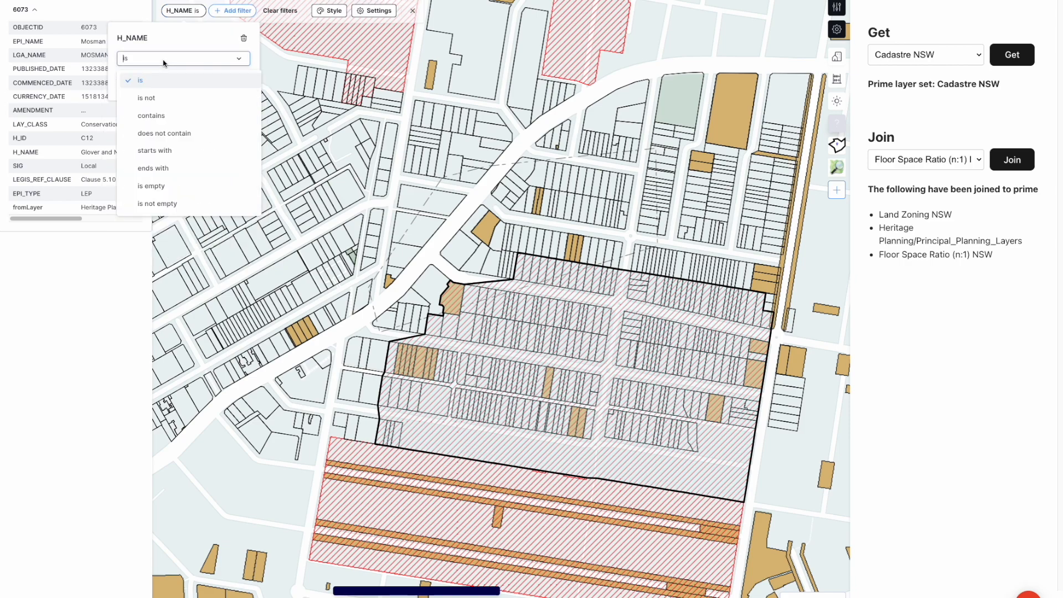
pyautogui.click(168, 188)
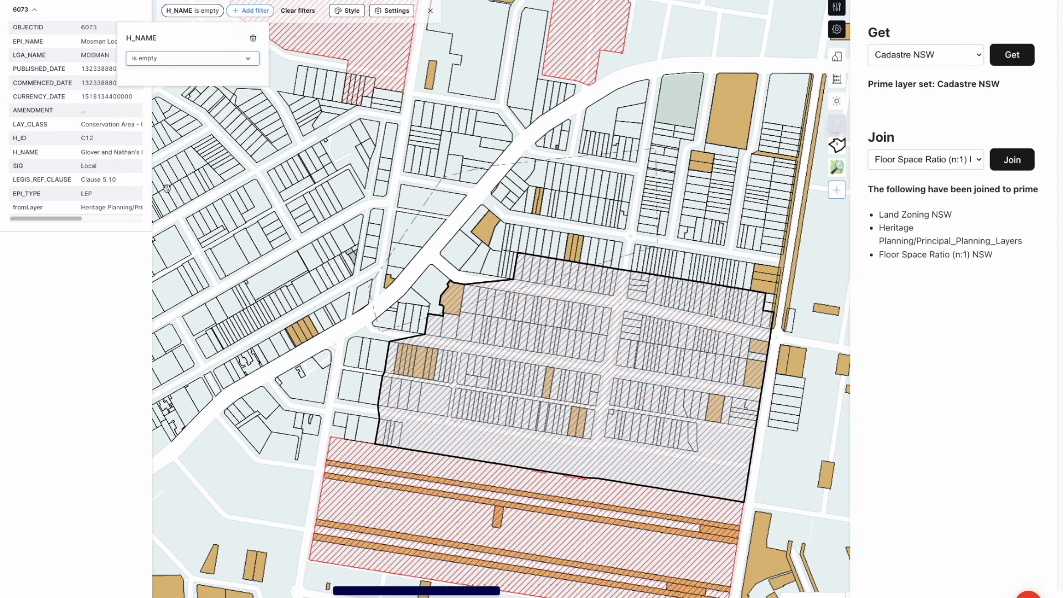
# Style the filtered parcels with 3D geometry and colour them by SYM_CODE
pyautogui.click(345, 15)
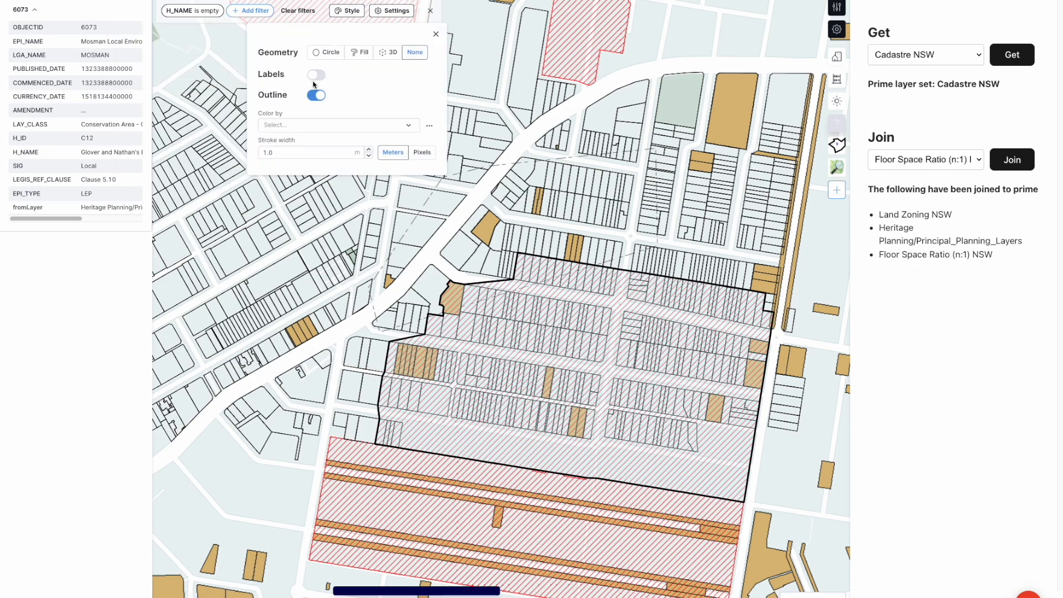
pyautogui.click(390, 52)
pyautogui.click(304, 84)
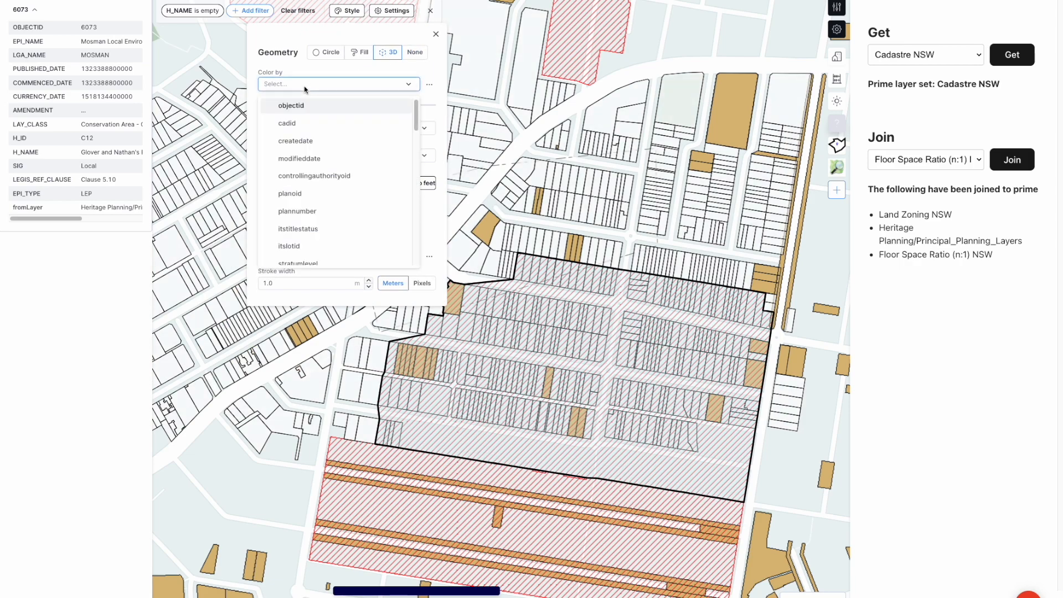
pyautogui.write('sy')
pyautogui.click(311, 105)
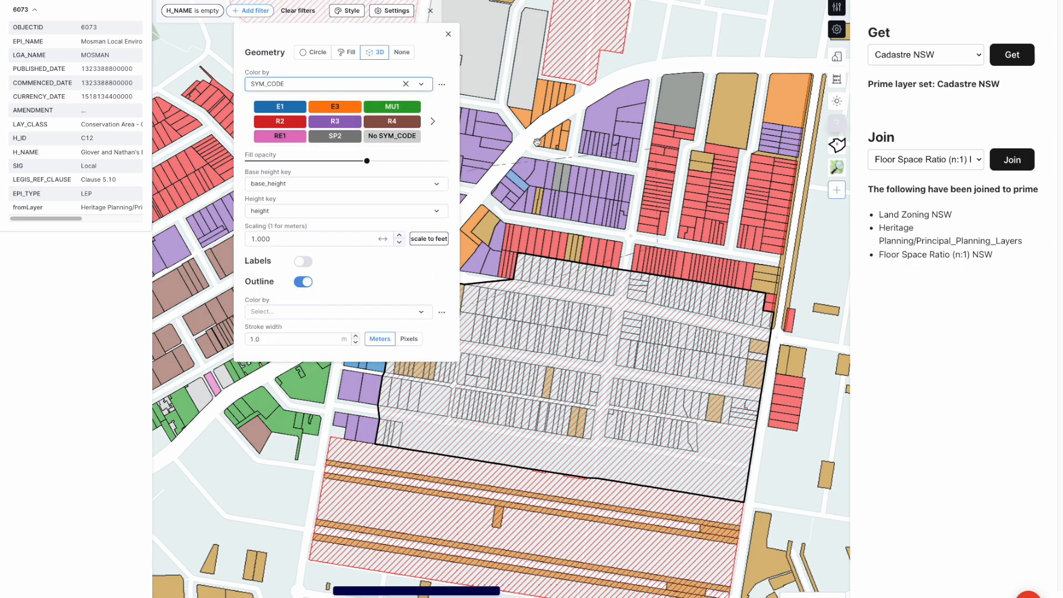
pyautogui.click(593, 94)
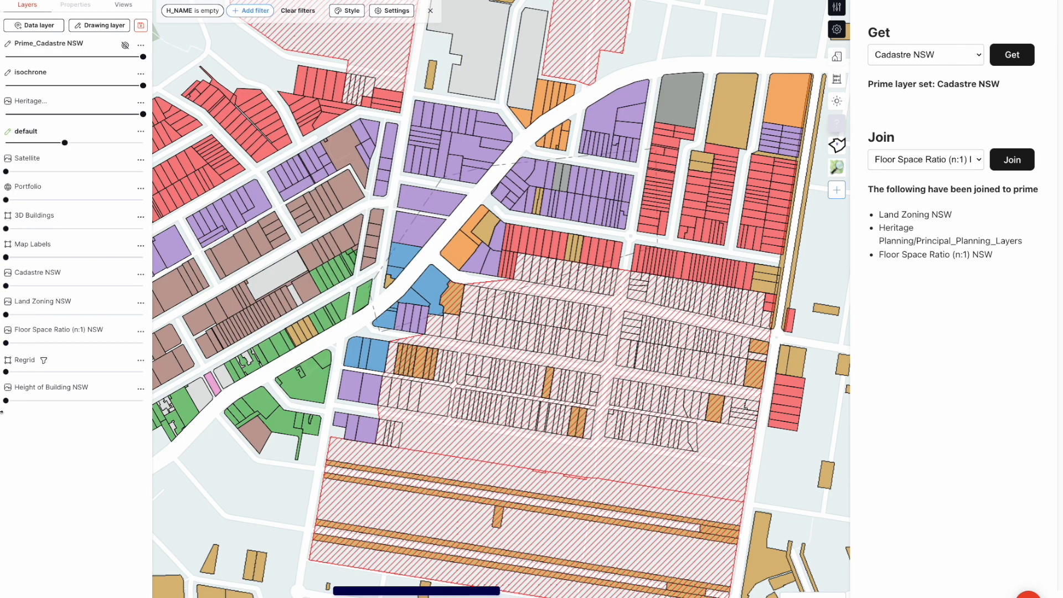
# Raise the Land Zoning NSW layer to high opacity and check the SYM_CODE of a zone beneath the purple parcels
pyautogui.moveTo(6, 315); pyautogui.dragTo(121, 316)
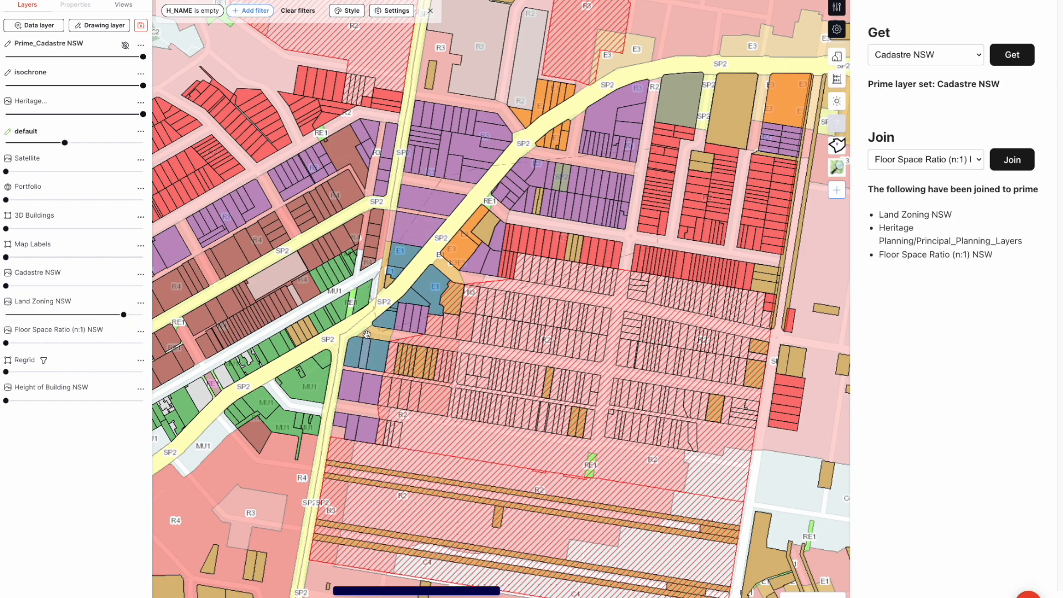
pyautogui.click(481, 85)
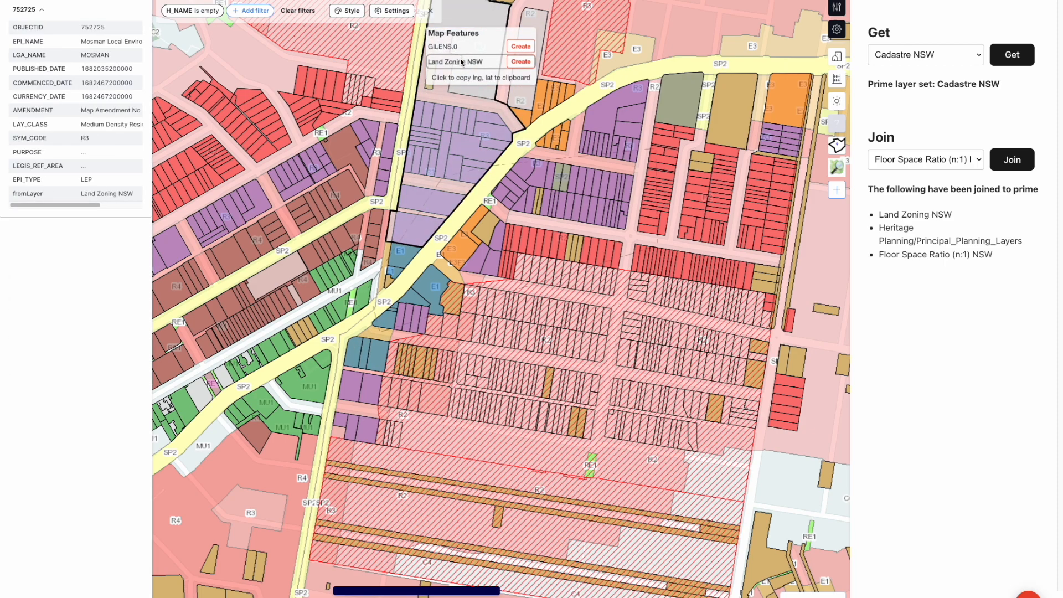
pyautogui.click(458, 63)
pyautogui.doubleClick(85, 138)
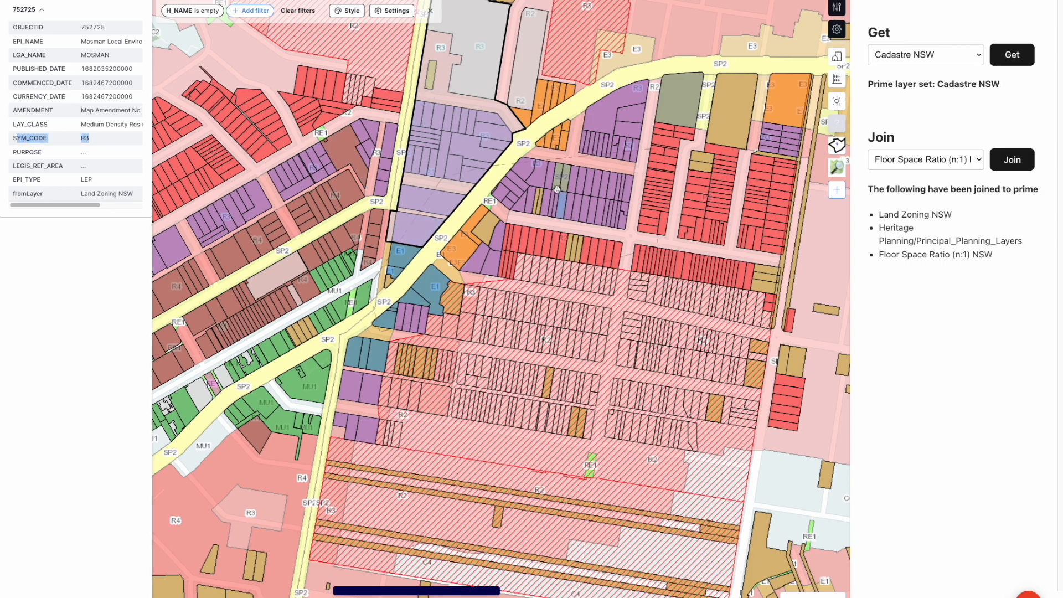
# Inspect a purple cadastre parcel's joined attributes to compare its SYM_CODE with the zoning layer
pyautogui.scroll(5, 556, 189)
pyautogui.click(480, 177)
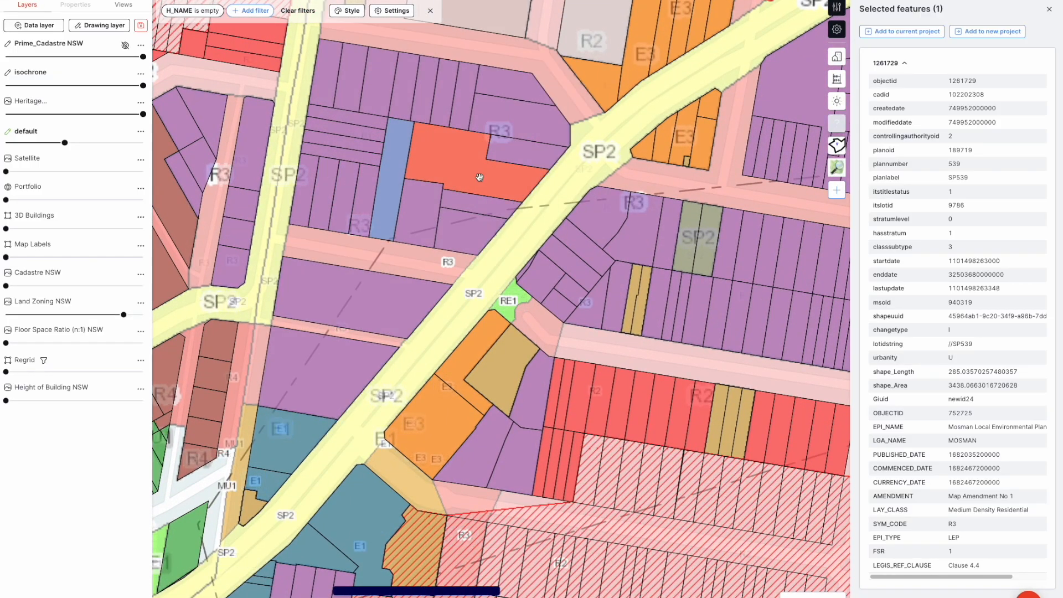
pyautogui.moveTo(876, 524); pyautogui.dragTo(969, 530)
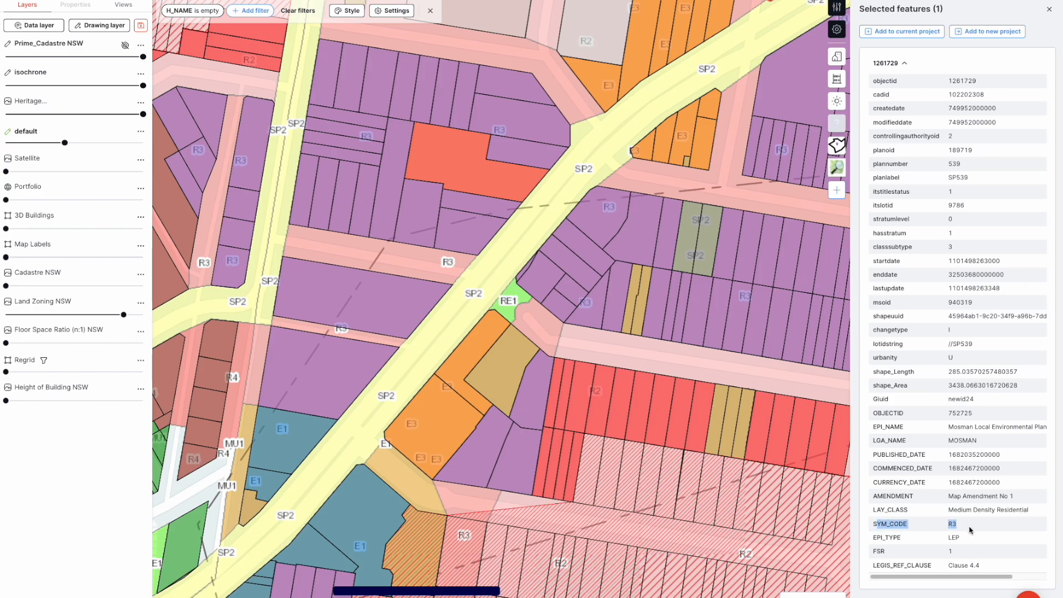
pyautogui.click(387, 248)
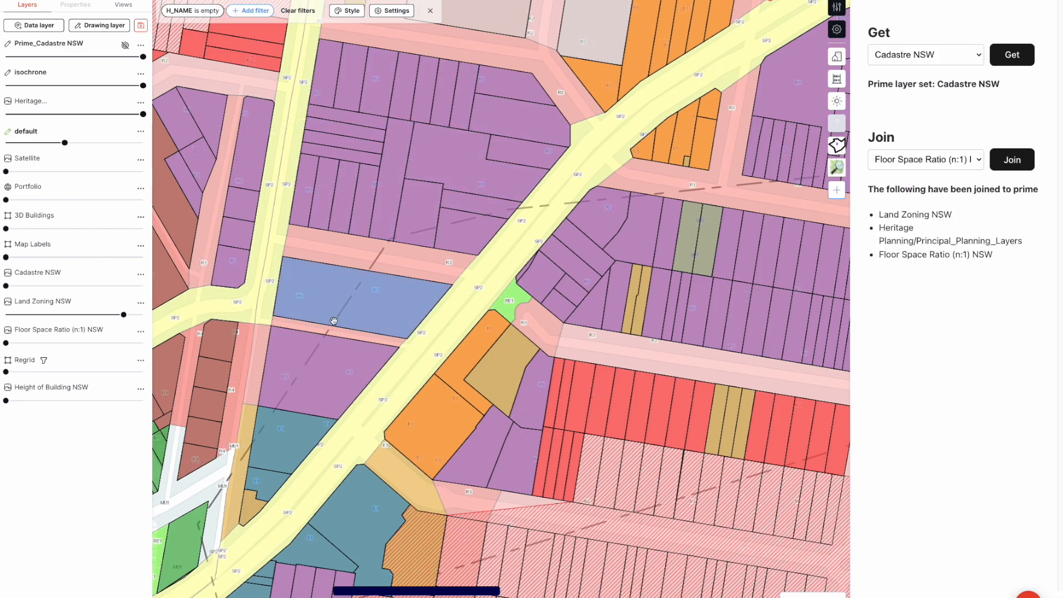
# Try to find a "max" height attribute for the parcels' 3D height key
pyautogui.scroll(-4, 350, 351)
pyautogui.scroll(-4, 539, 317)
pyautogui.moveTo(405, 354); pyautogui.dragTo(401, 298, button='right')
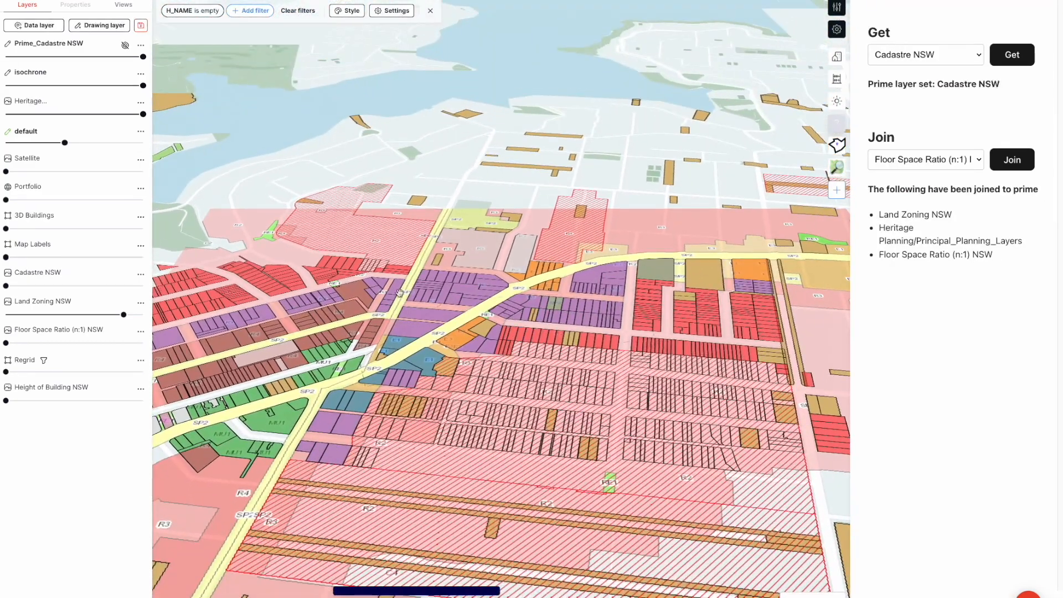
pyautogui.moveTo(376, 232); pyautogui.dragTo(444, 235)
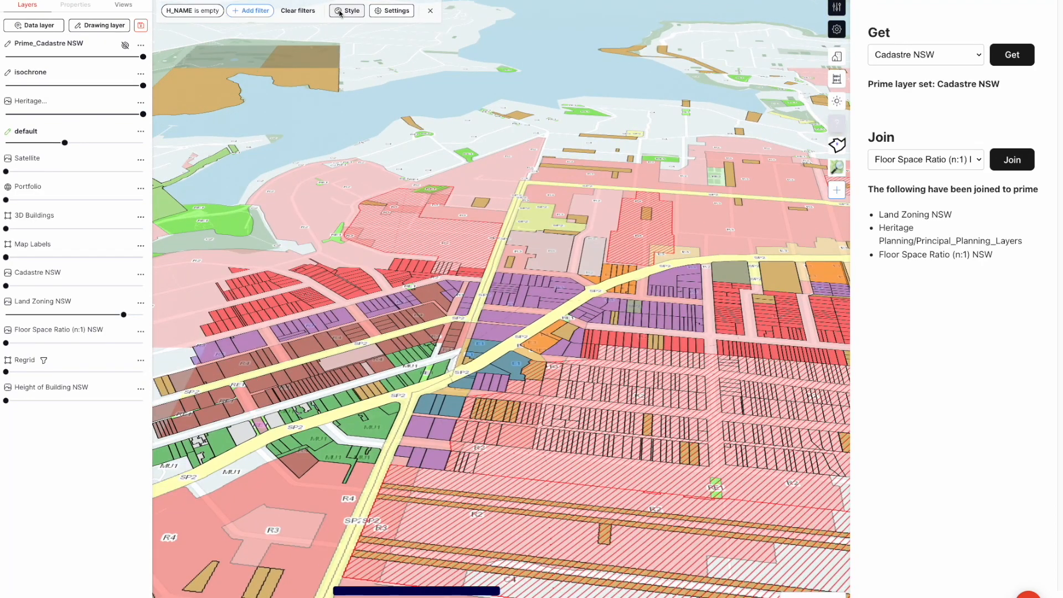
pyautogui.click(339, 12)
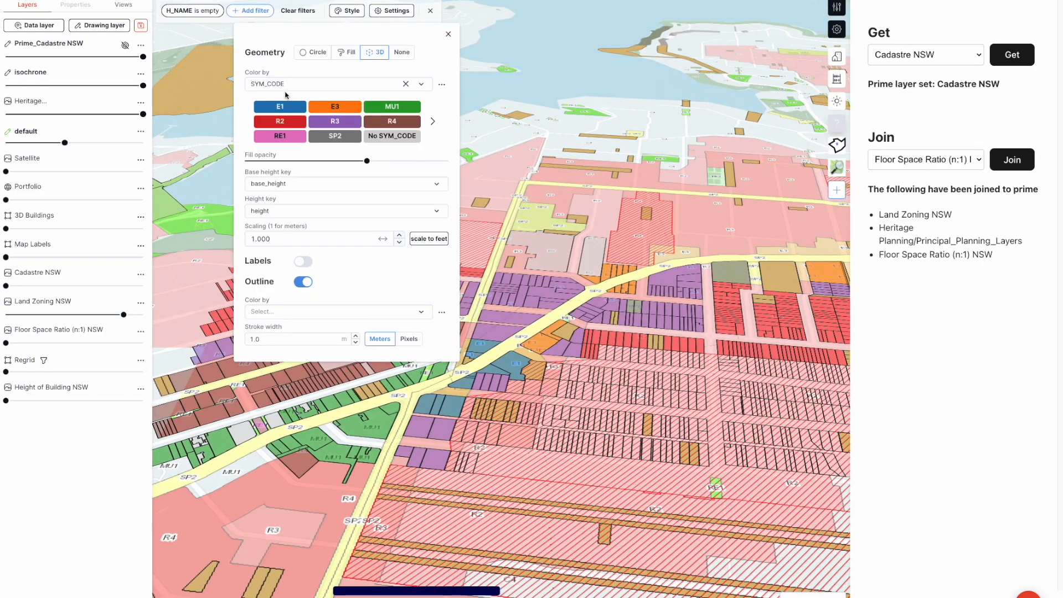
pyautogui.click(288, 211)
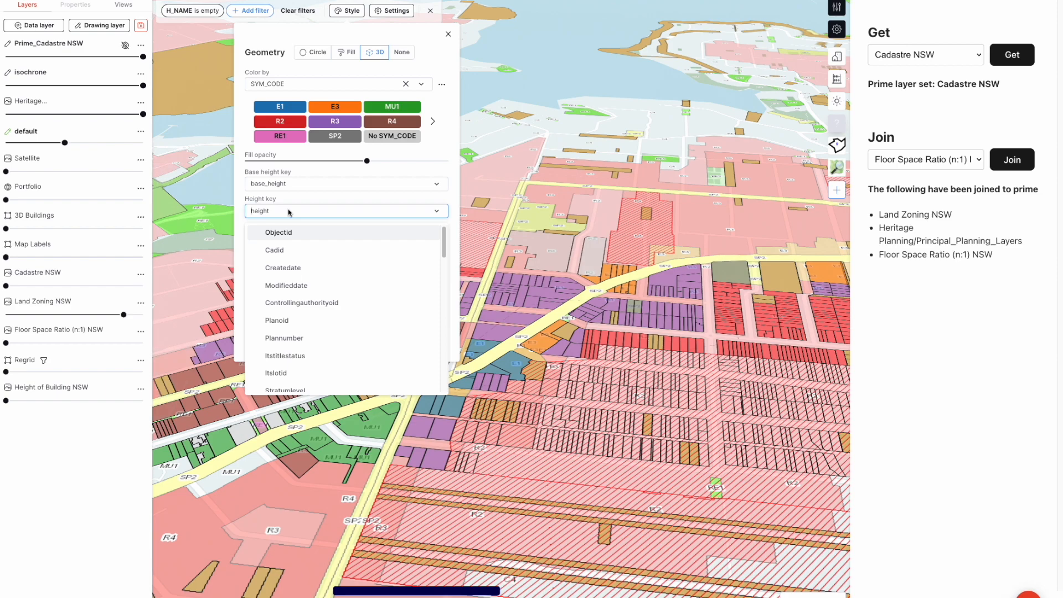
pyautogui.write('max')
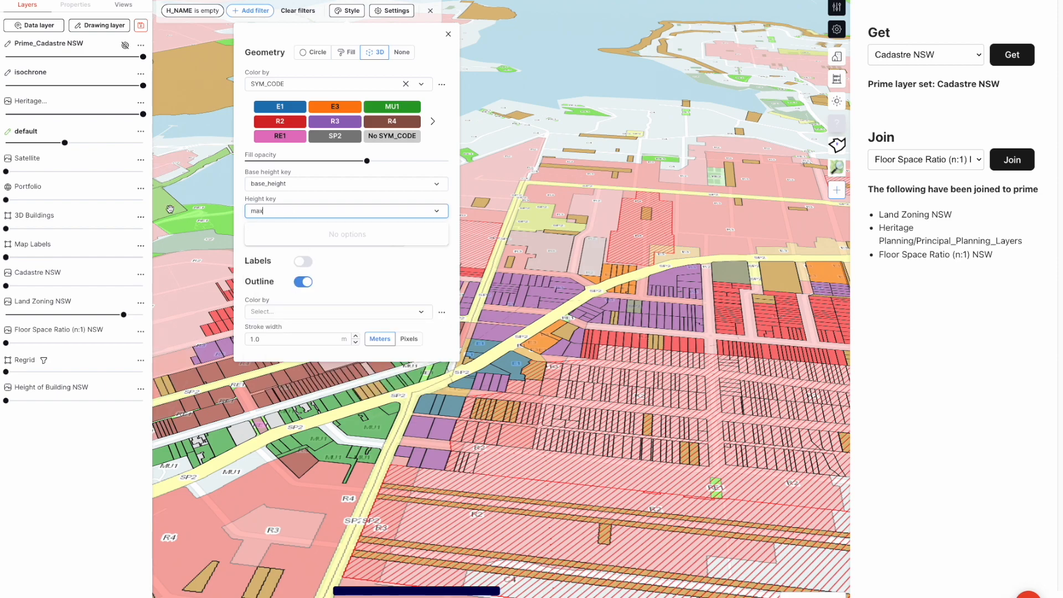
pyautogui.click(170, 209)
# Join the Height of Building NSW layer to the Cadastre NSW prime layer
pyautogui.moveTo(894, 216); pyautogui.dragTo(899, 228)
pyautogui.click(951, 212)
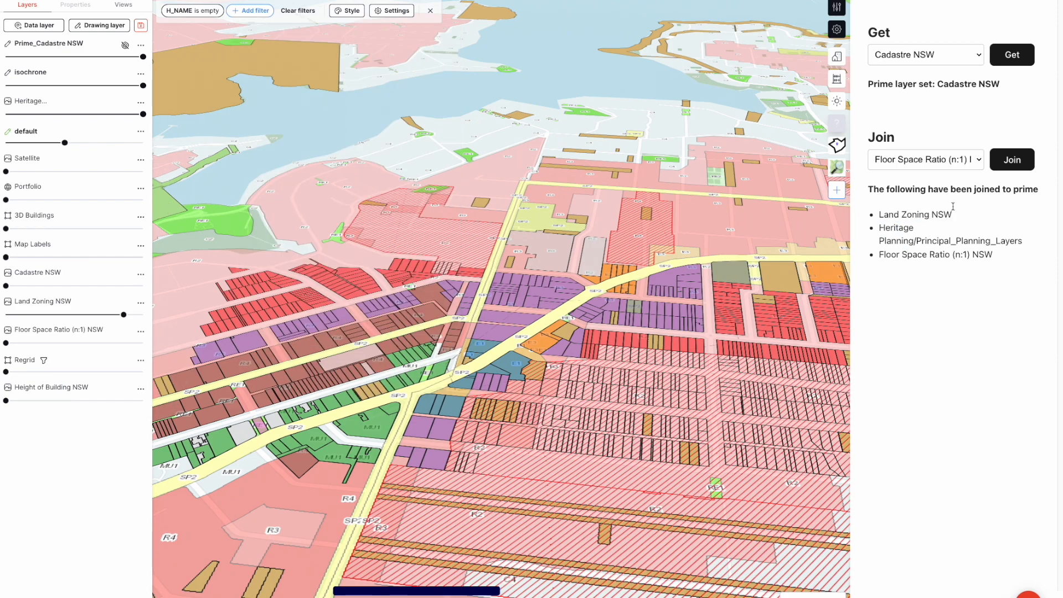
pyautogui.click(940, 158)
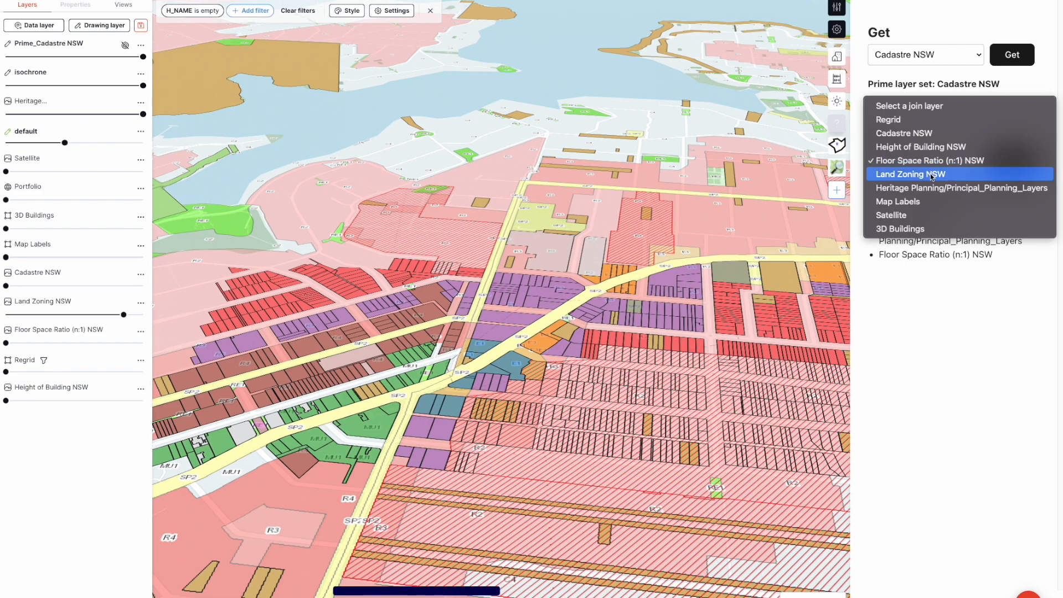
pyautogui.click(924, 147)
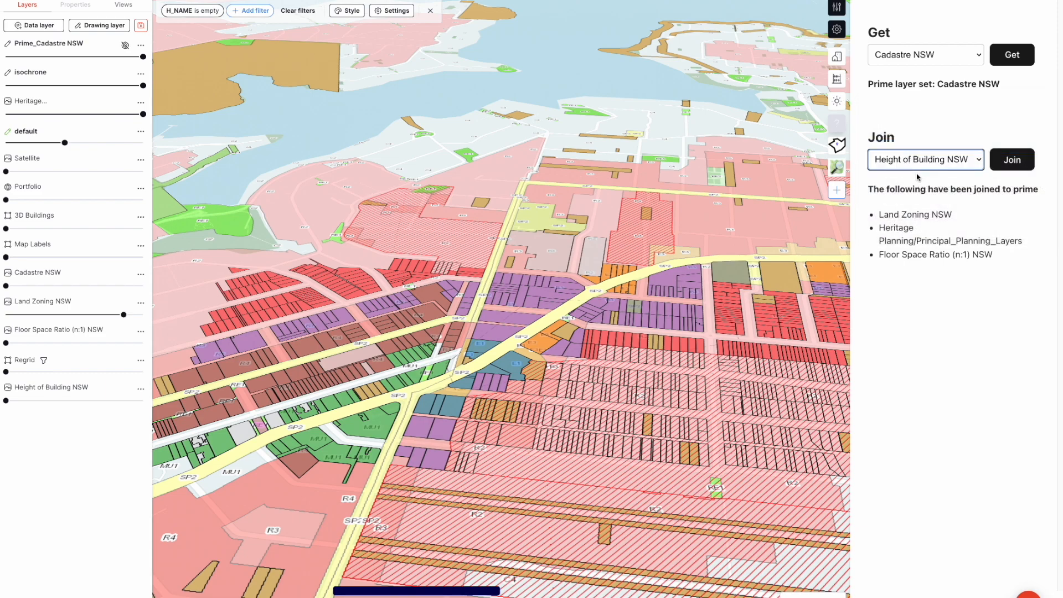
pyautogui.click(1012, 160)
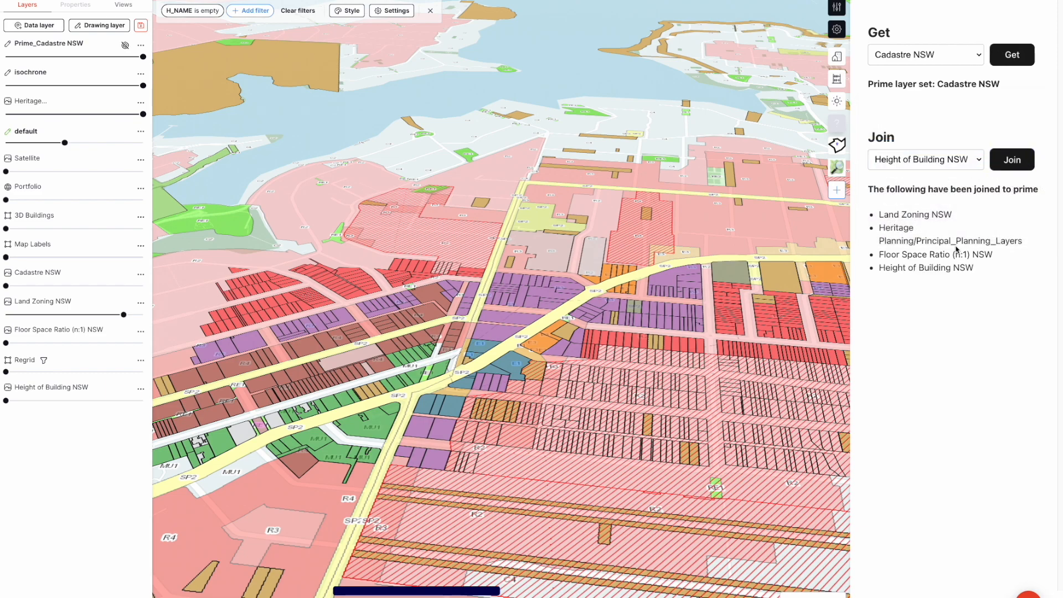
pyautogui.tripleClick(912, 270)
# Set the height key of the parcels' 3D style to MAX_B_H
pyautogui.click(339, 13)
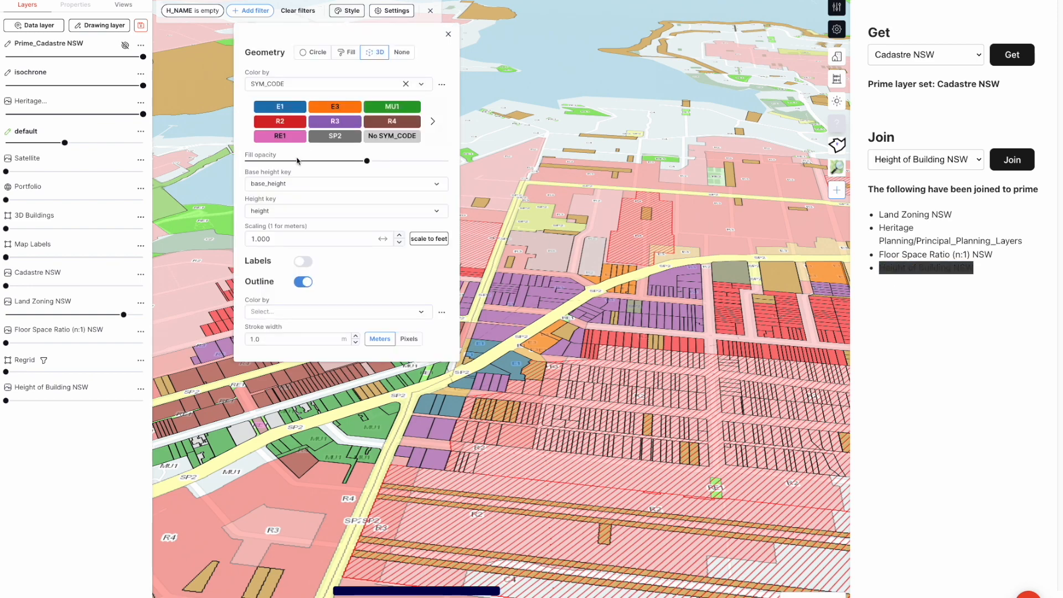
pyautogui.click(276, 211)
pyautogui.write('ma')
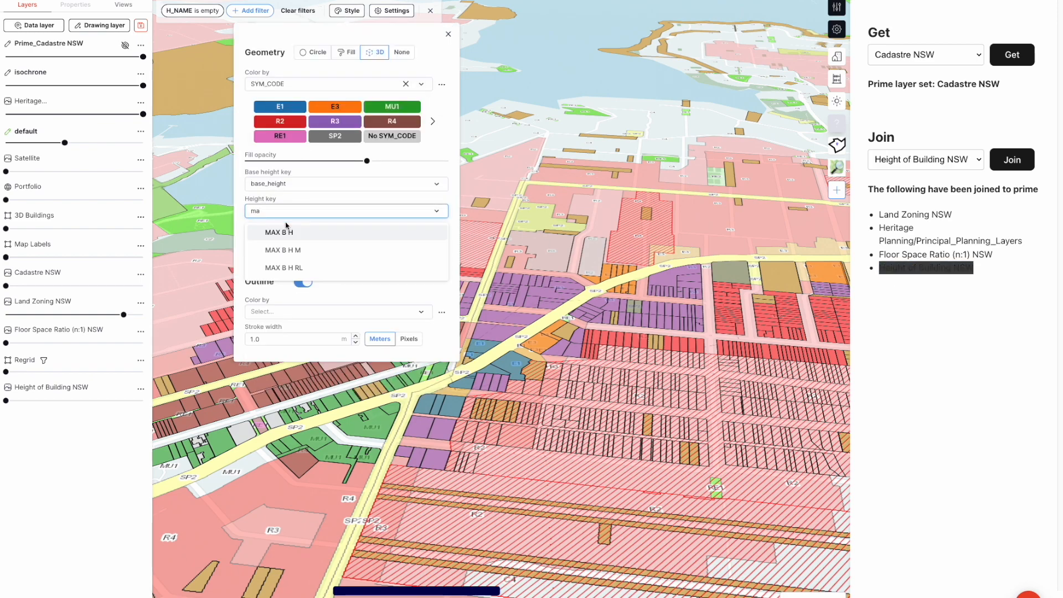
pyautogui.click(292, 234)
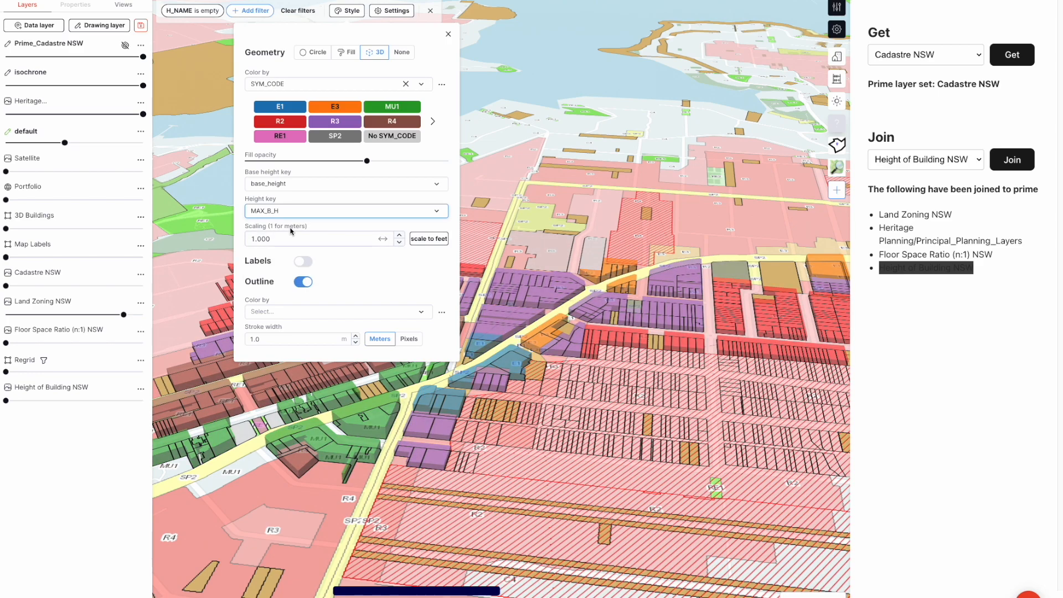
# Set the 3D parcels' fill opacity to 100% and turn off their outline
pyautogui.moveTo(366, 160); pyautogui.dragTo(449, 160)
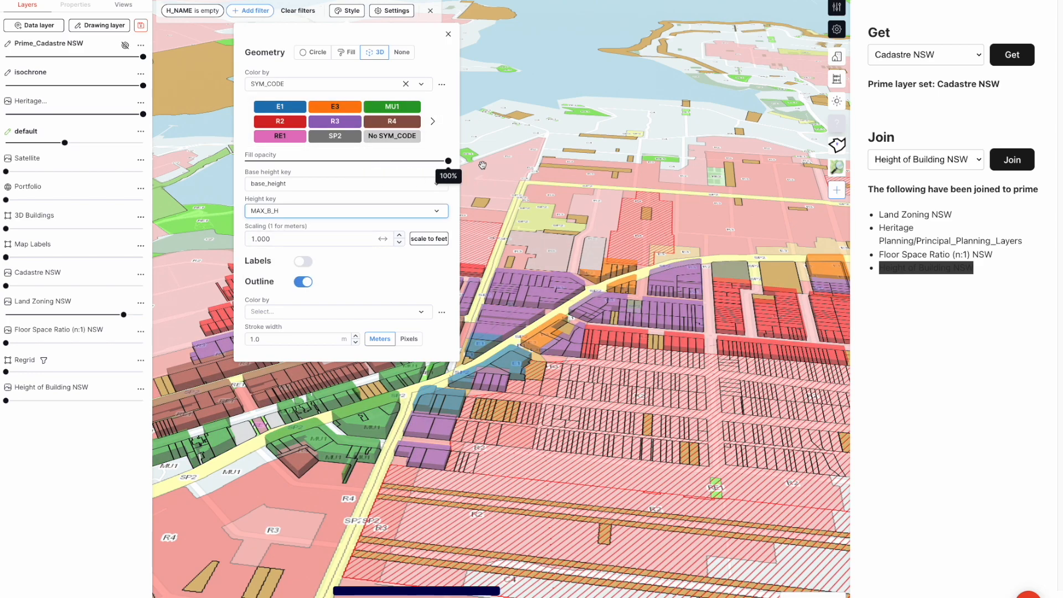
pyautogui.click(301, 284)
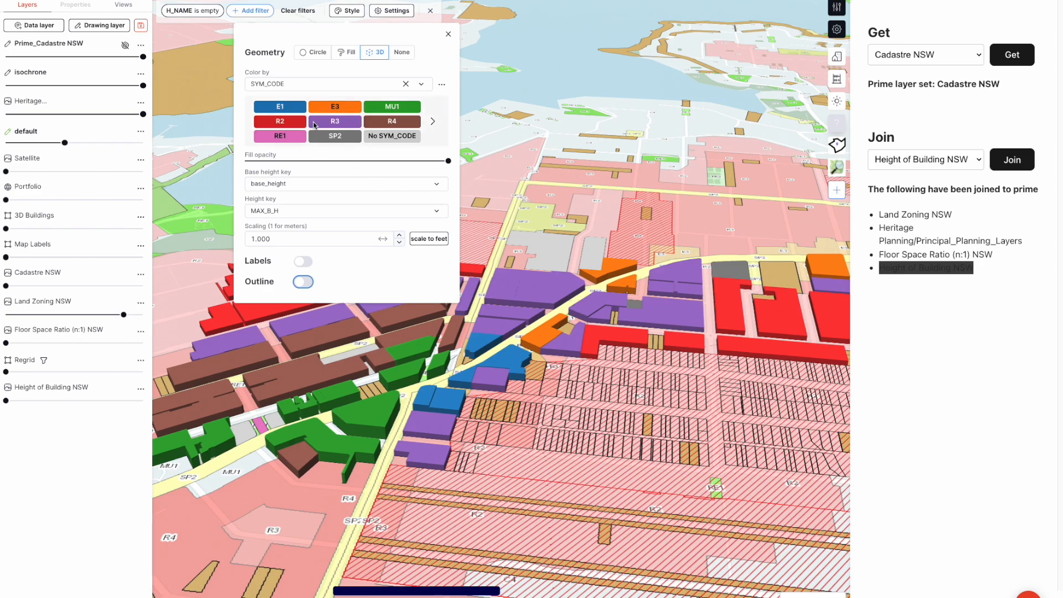
pyautogui.click(571, 174)
pyautogui.moveTo(580, 201); pyautogui.dragTo(562, 208, button='right')
pyautogui.moveTo(142, 57); pyautogui.dragTo(141, 57)
pyautogui.scroll(-5, 344, 289)
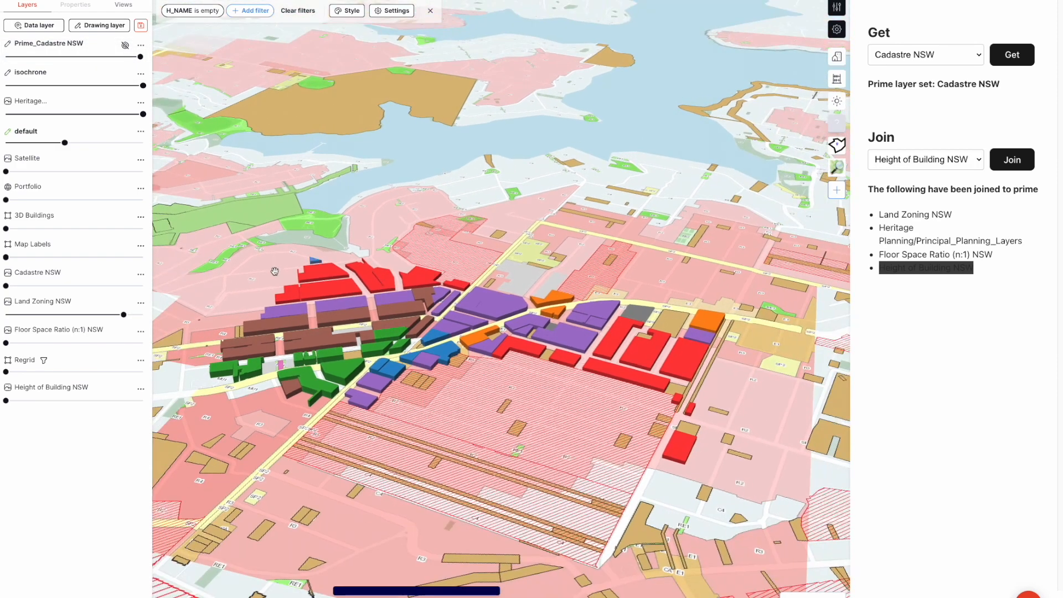
pyautogui.moveTo(344, 289); pyautogui.dragTo(392, 288, button='right')
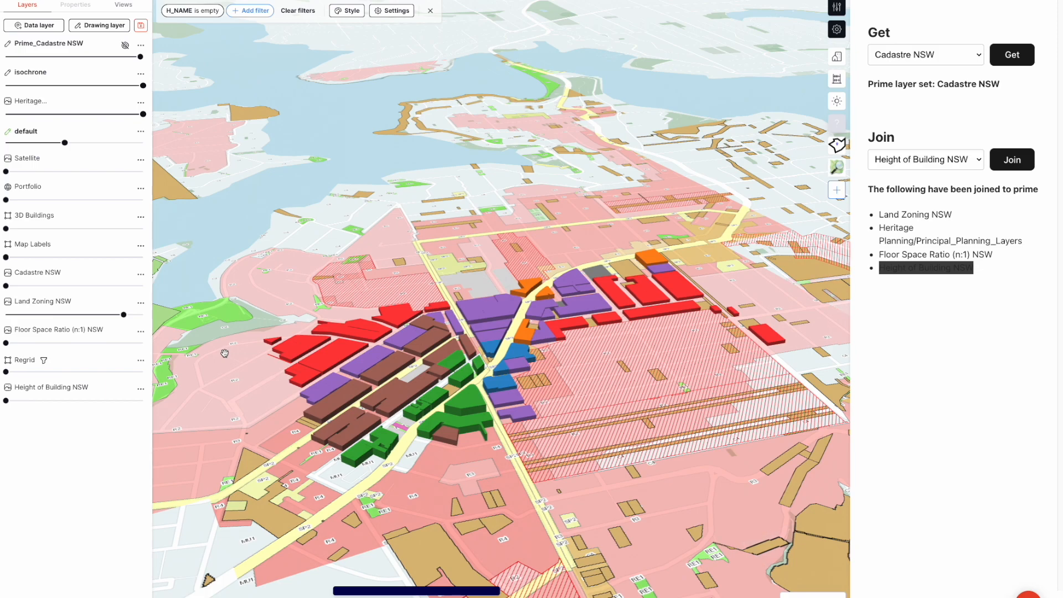
# Hide the Land Zoning NSW layer and set the Prime_Cadastre NSW layer to full opacity
pyautogui.moveTo(124, 314); pyautogui.dragTo(5, 314)
pyautogui.scroll(-10, 393, 278)
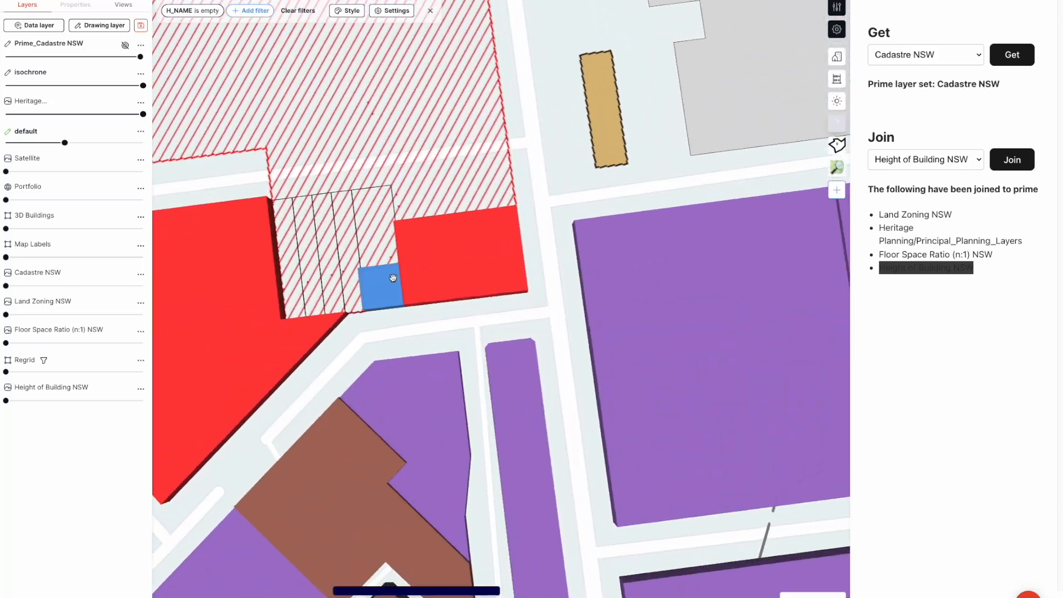
pyautogui.moveTo(536, 269); pyautogui.dragTo(441, 214, button='right')
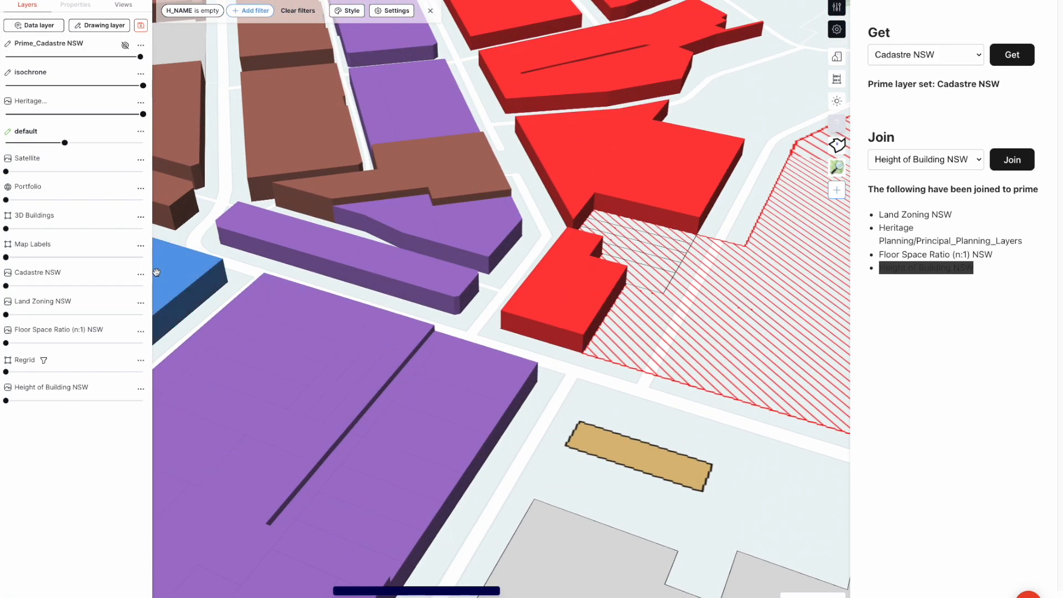
pyautogui.click(25, 57)
pyautogui.moveTo(25, 56); pyautogui.dragTo(142, 57)
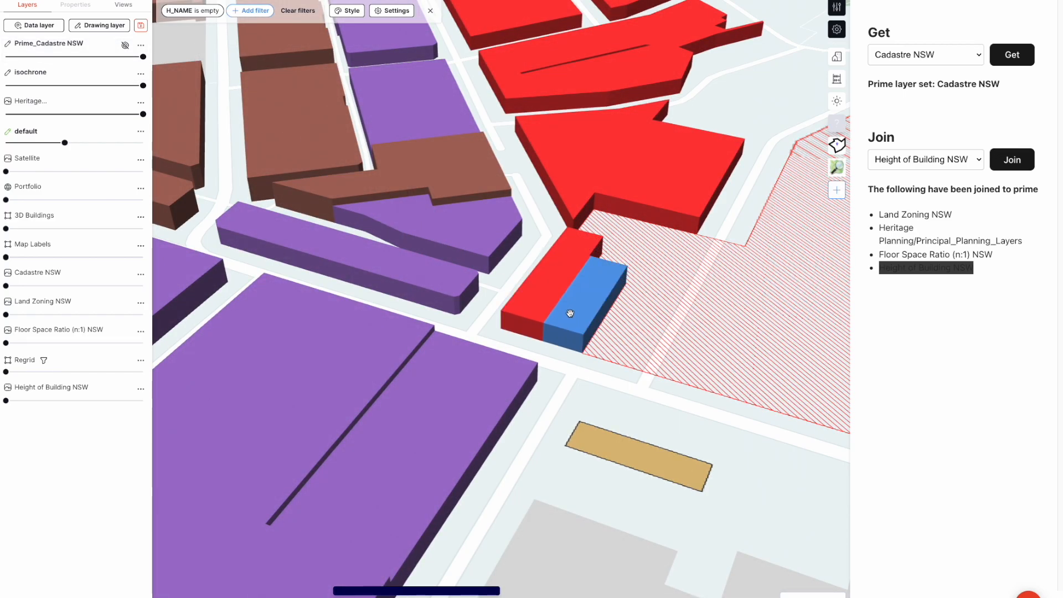
# Examine the 3D parcels from several angles, comparing their zone colours and permitted heights with the surrounding heritage areas
pyautogui.scroll(-5, 404, 280)
pyautogui.scroll(-2, 400, 275)
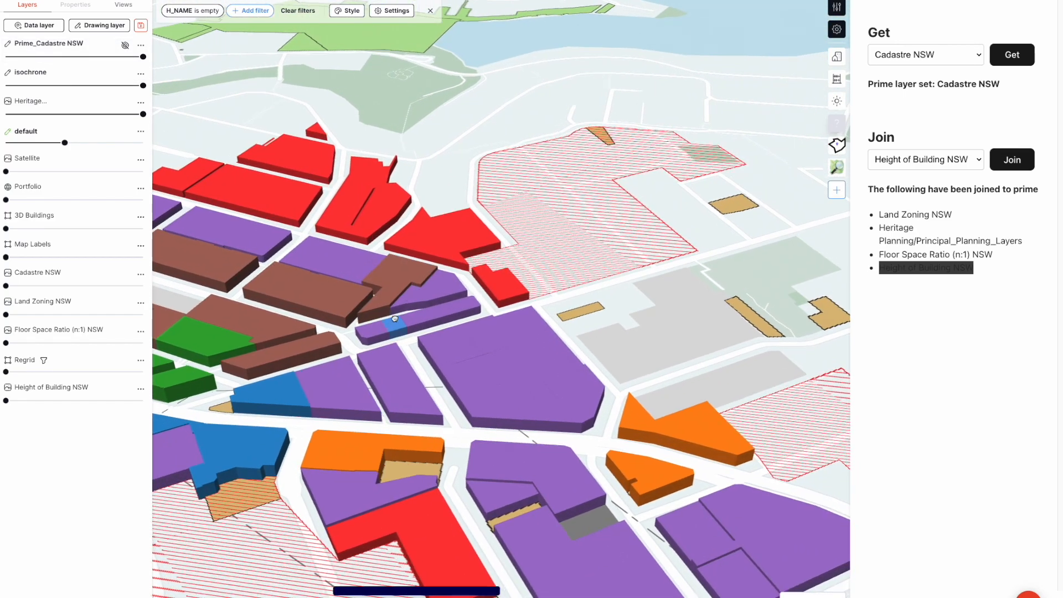
pyautogui.moveTo(398, 325); pyautogui.dragTo(471, 149)
pyautogui.moveTo(355, 233); pyautogui.dragTo(421, 231, button='right')
pyautogui.scroll(-4, 421, 232)
pyautogui.moveTo(382, 272); pyautogui.dragTo(492, 225)
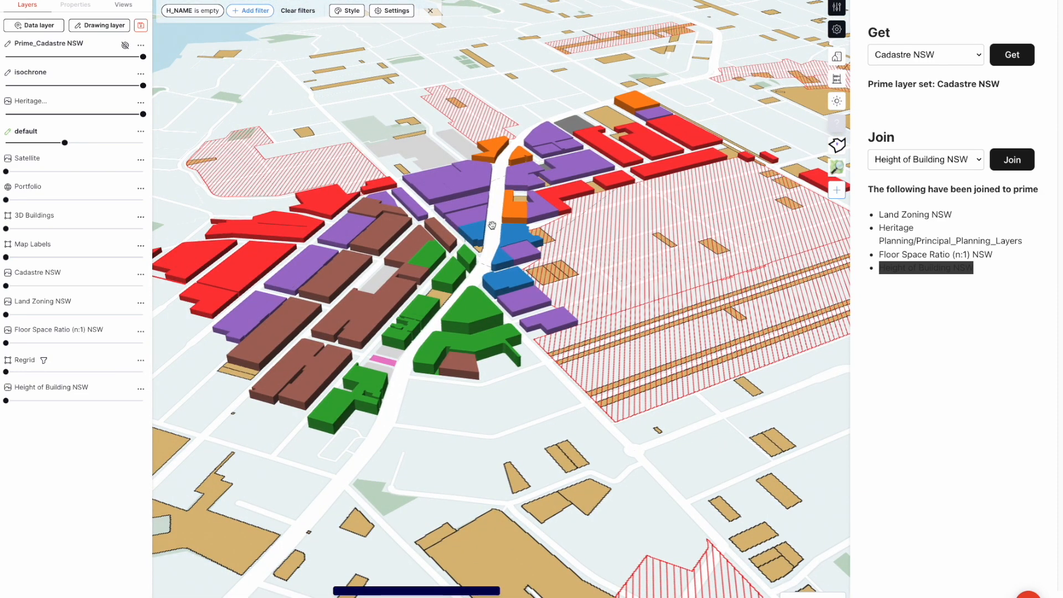
pyautogui.scroll(-3, 492, 225)
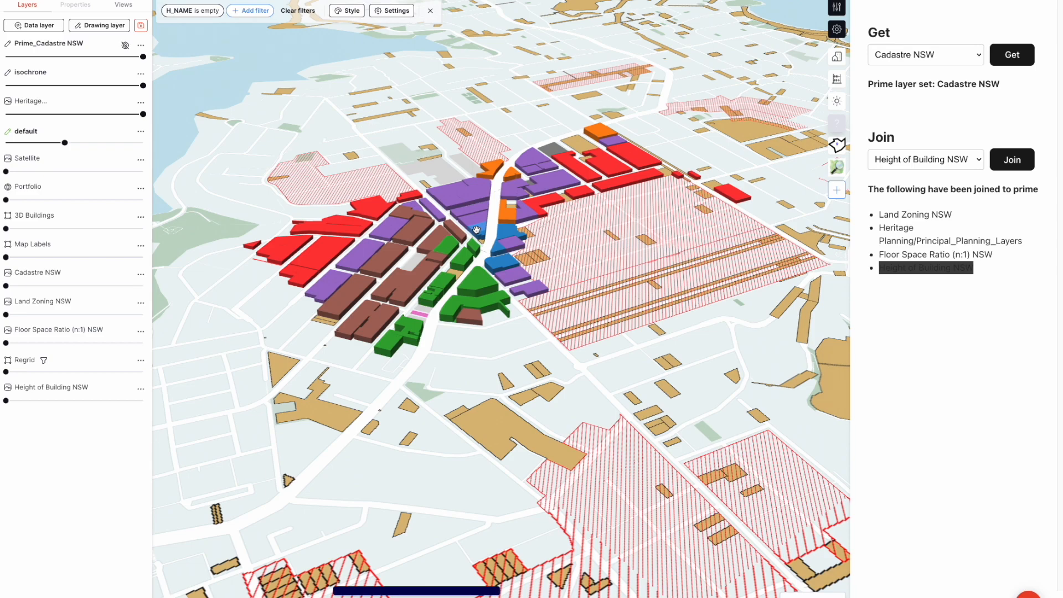
pyautogui.scroll(-3, 441, 128)
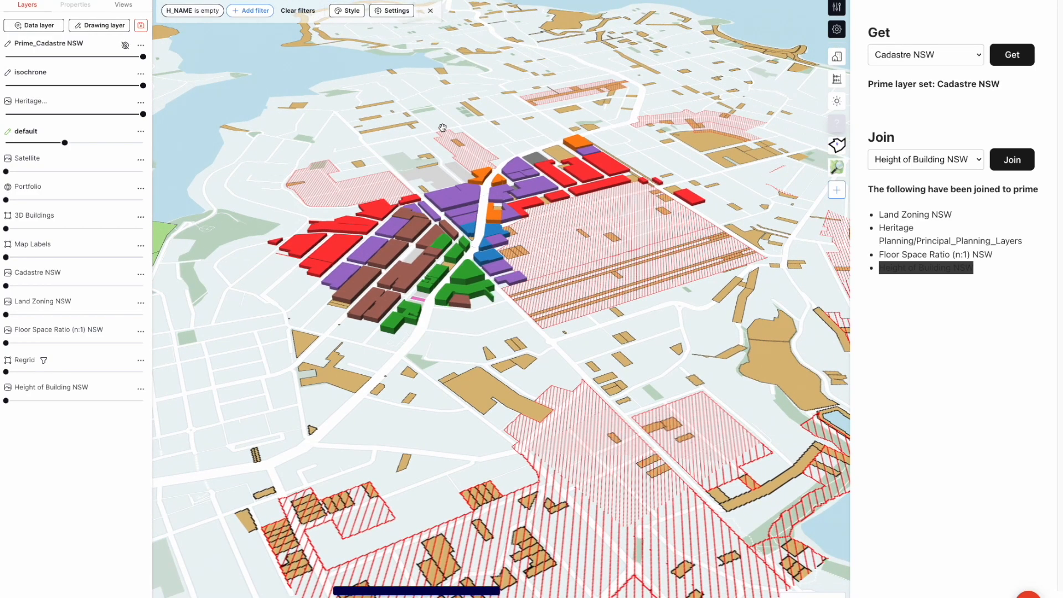
pyautogui.moveTo(441, 128); pyautogui.dragTo(453, 159)
pyautogui.scroll(-2, 377, 153)
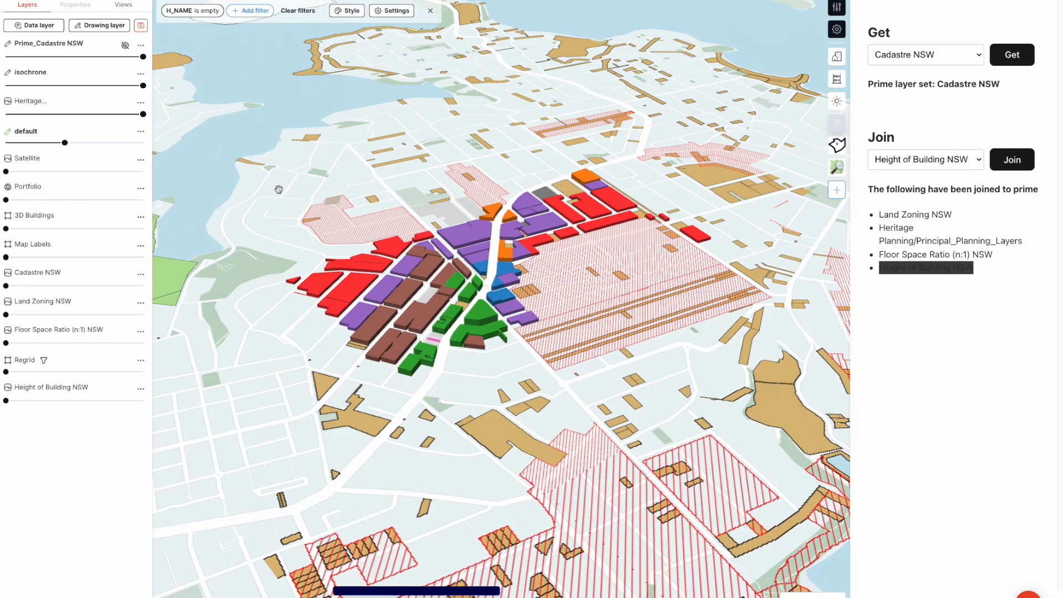
pyautogui.moveTo(319, 173); pyautogui.dragTo(321, 185, button='right')
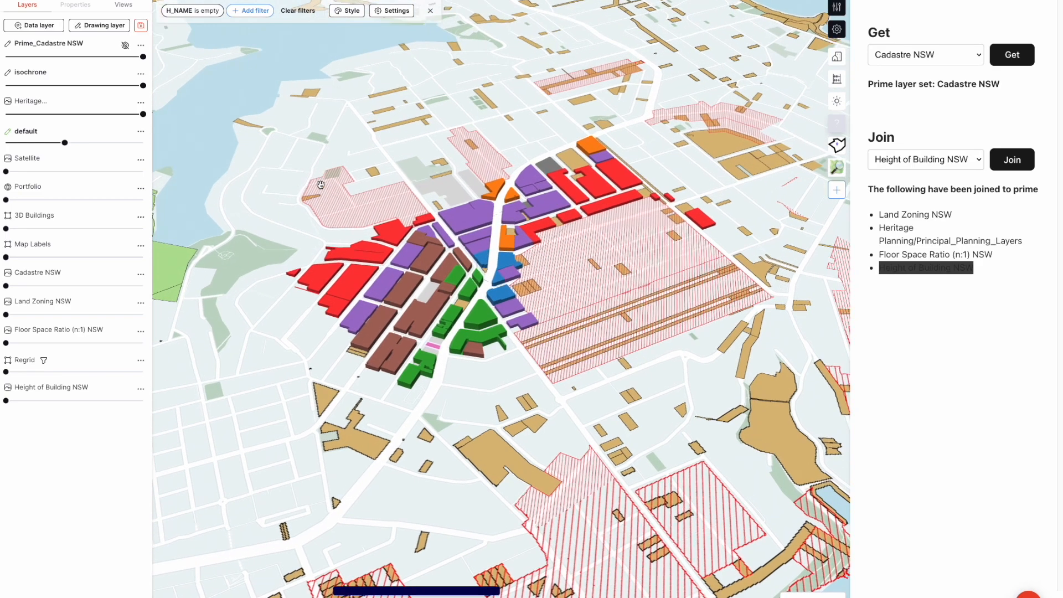
pyautogui.scroll(5, 481, 239)
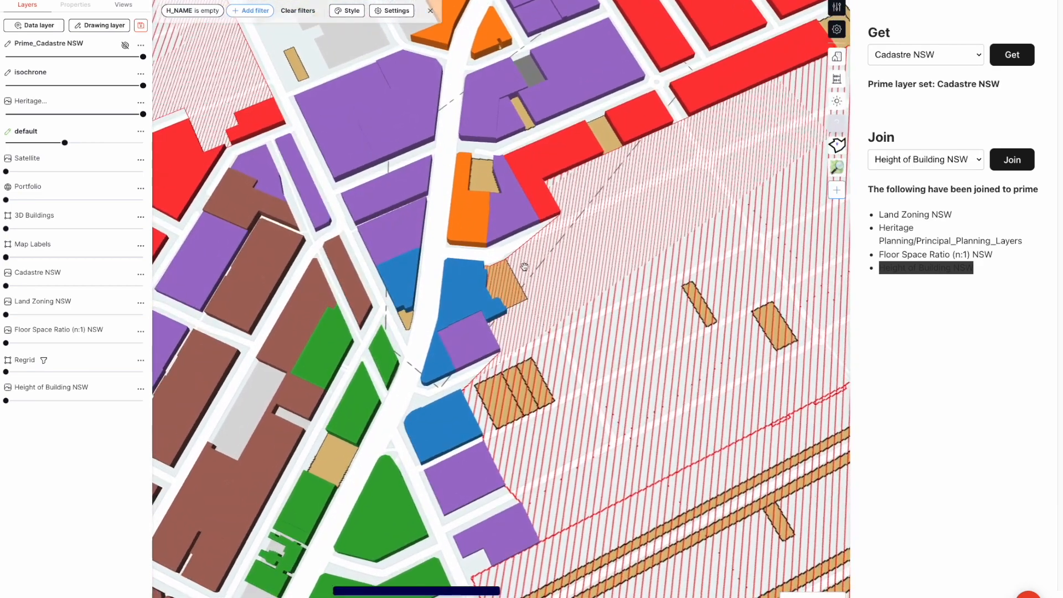
pyautogui.scroll(2, 560, 154)
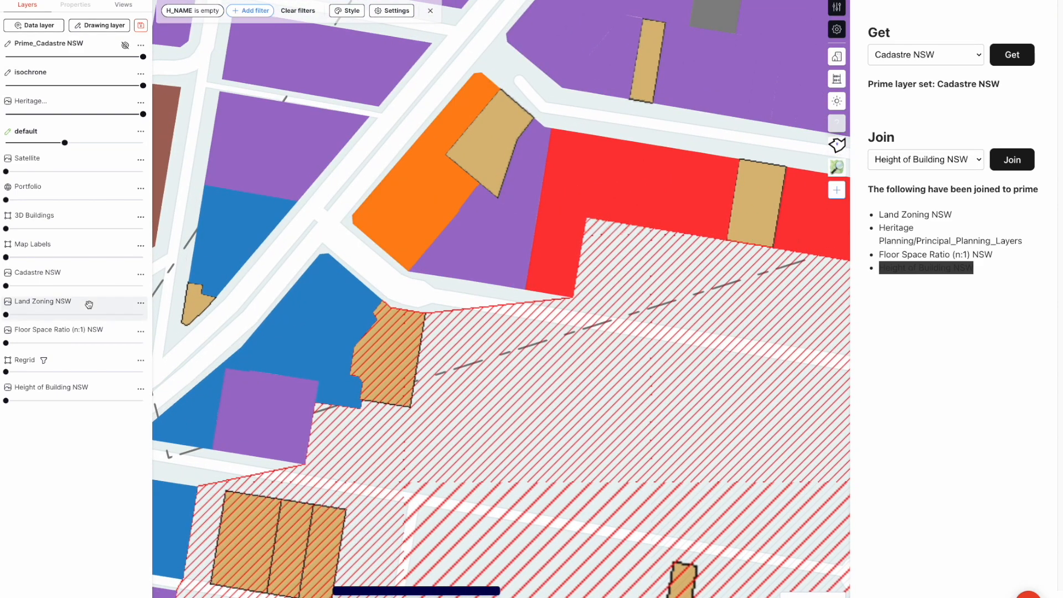
# Show Land Zoning NSW at full opacity, hide Prime_Cadastre NSW, and raise Cadastre NSW to about three-quarters opacity
pyautogui.moveTo(5, 314); pyautogui.dragTo(143, 314)
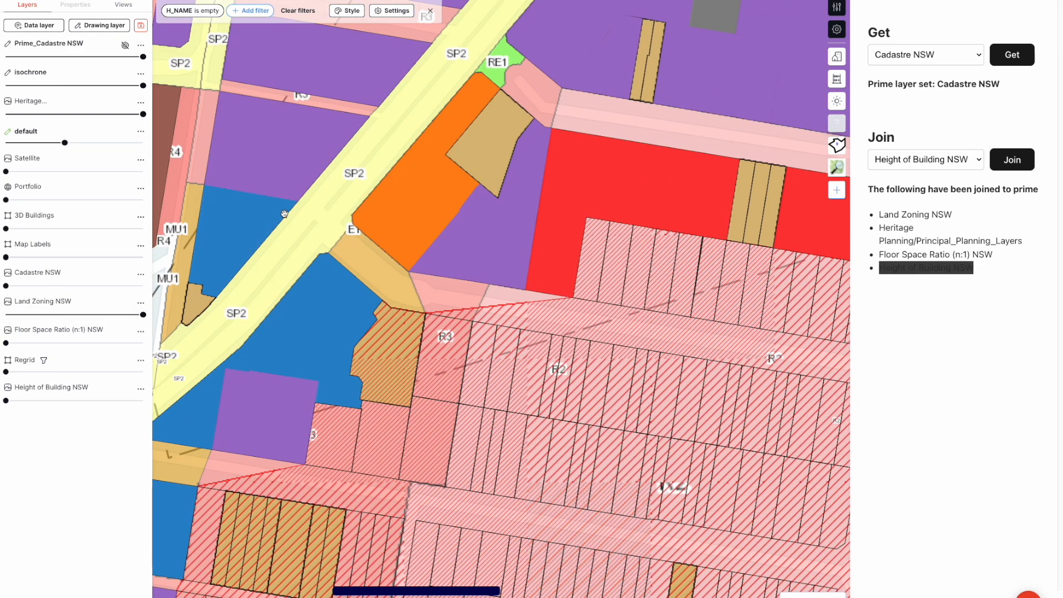
pyautogui.moveTo(142, 57); pyautogui.dragTo(6, 57)
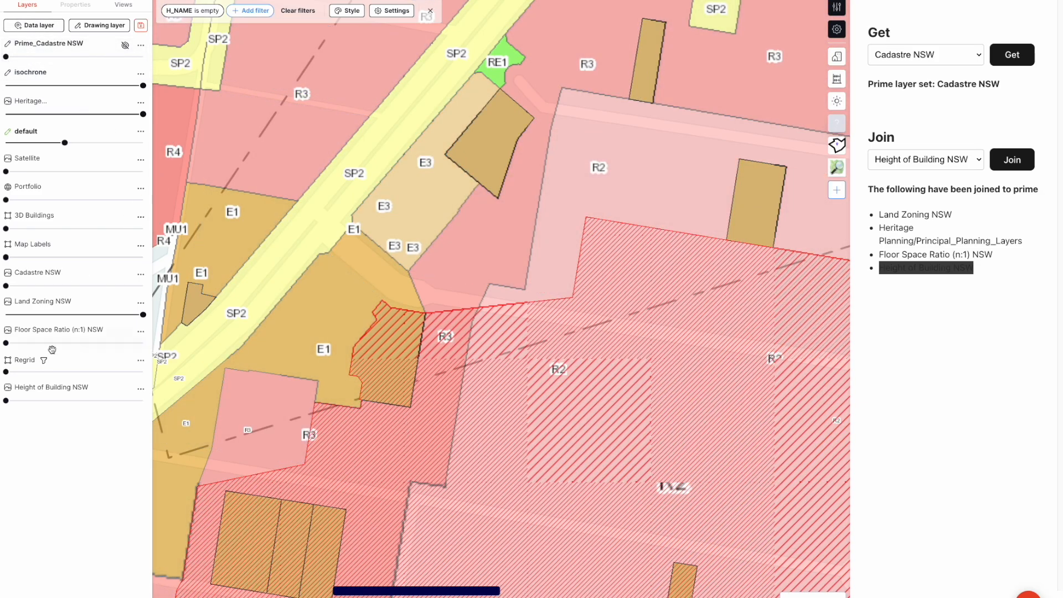
pyautogui.moveTo(6, 285); pyautogui.dragTo(111, 286)
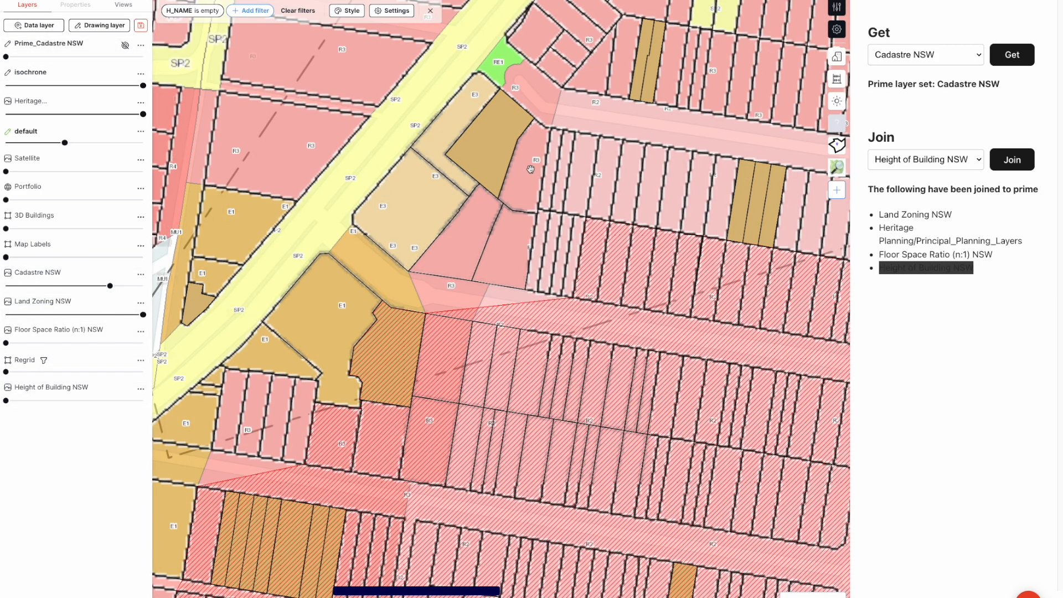
# Examine the zoning and lot boundaries along the SP2 road, around the E1 centre and in the neighbouring R2 blocks
pyautogui.scroll(-5, 530, 169)
pyautogui.moveTo(789, 89); pyautogui.dragTo(678, 216)
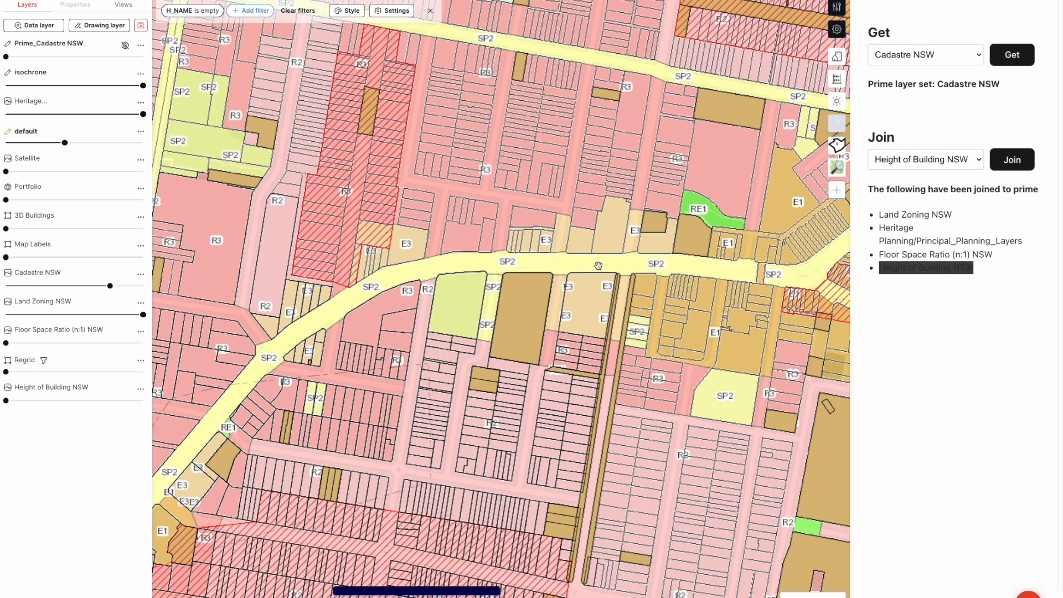
pyautogui.moveTo(735, 264); pyautogui.dragTo(496, 193)
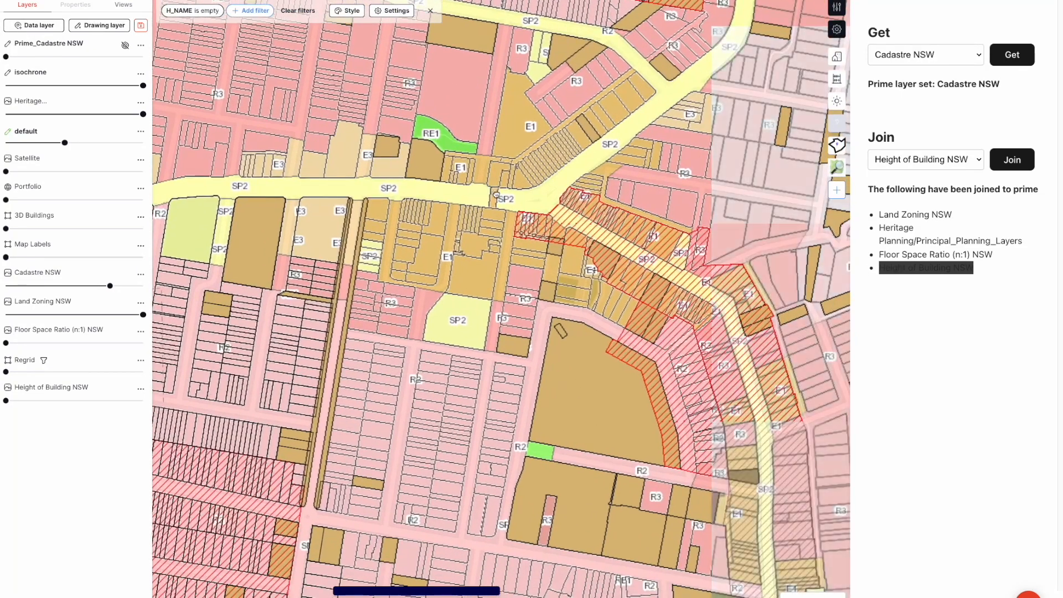
pyautogui.moveTo(460, 301); pyautogui.dragTo(528, 199)
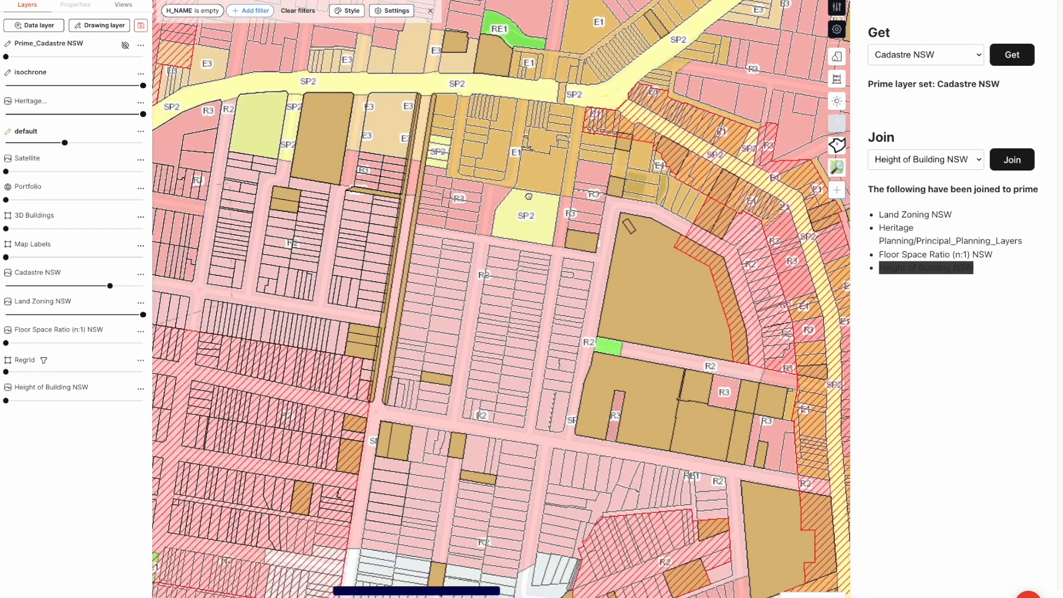
pyautogui.scroll(3, 547, 403)
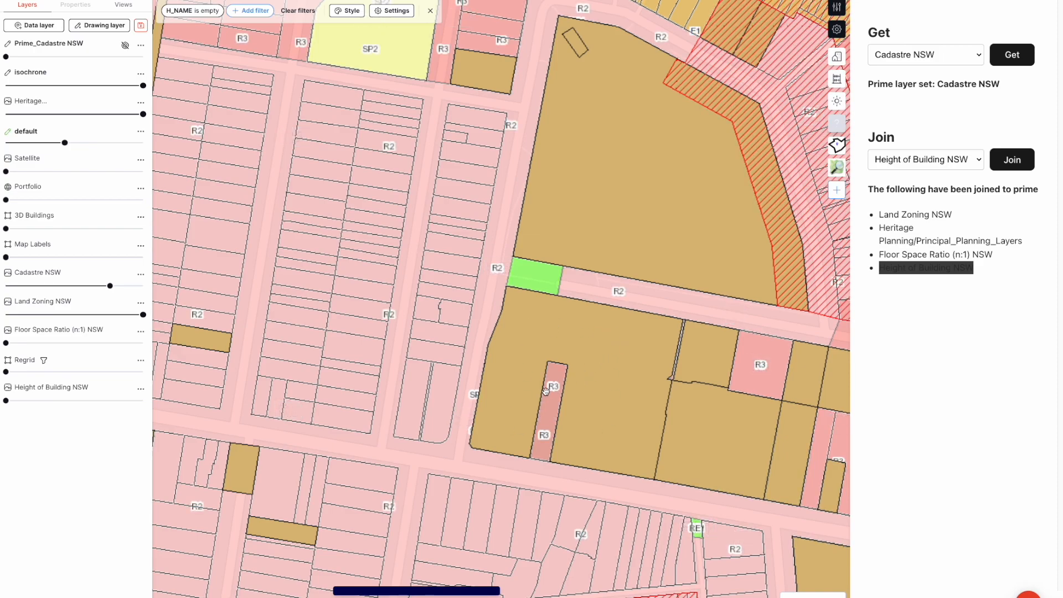
pyautogui.scroll(-3, 546, 391)
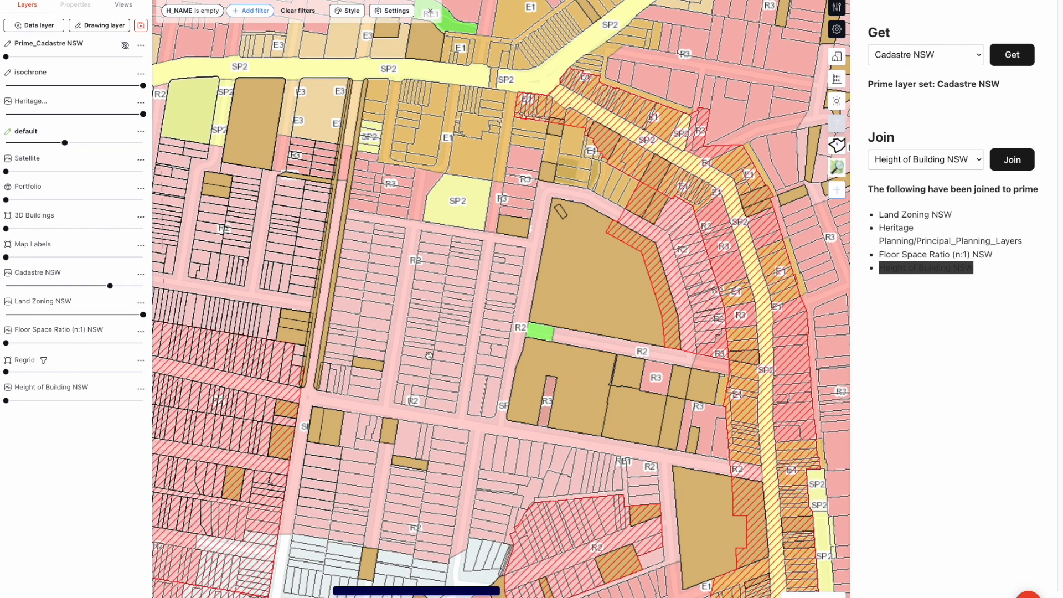